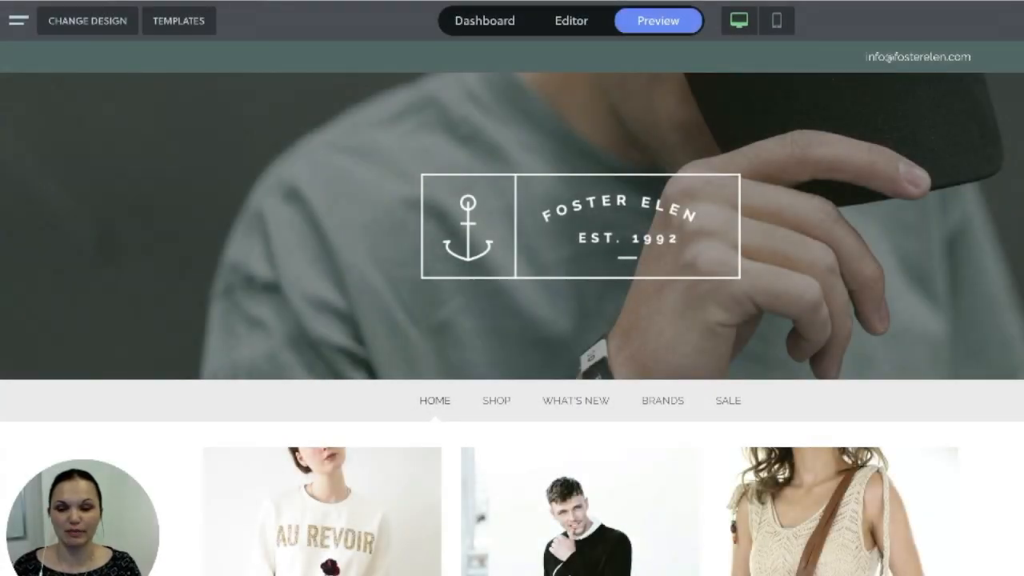
# - Switch the homepage from preview to editing and add a blank 1-column stack above the Quality Fashion section
pyautogui.scroll(-4, 624, 137)
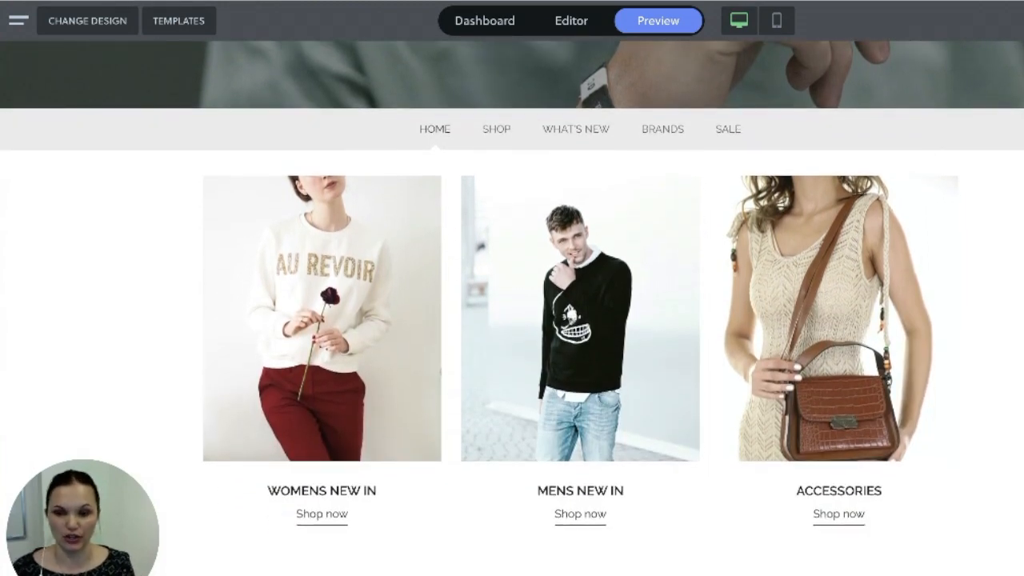
pyautogui.scroll(-3, 513, 283)
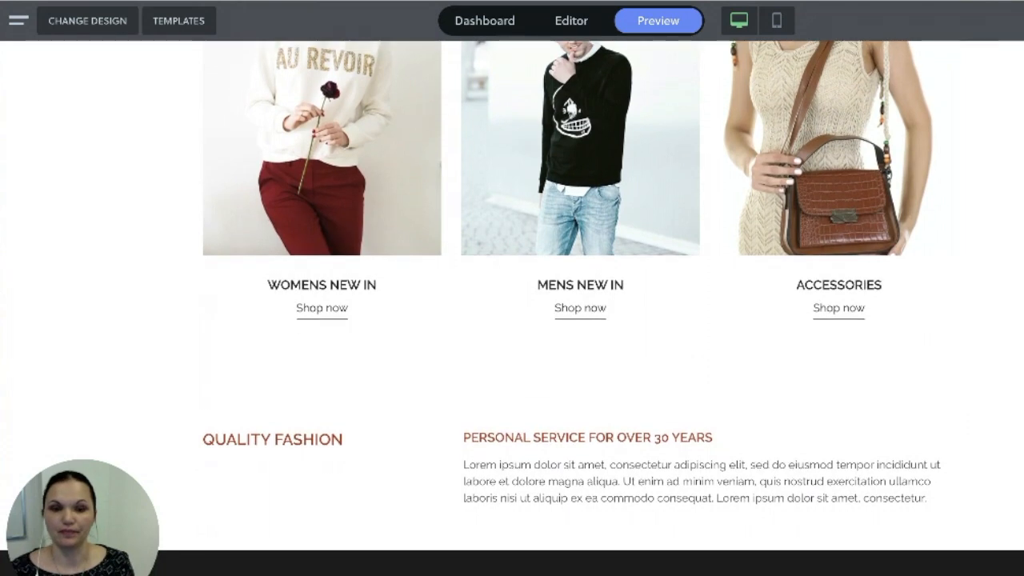
pyautogui.click(560, 27)
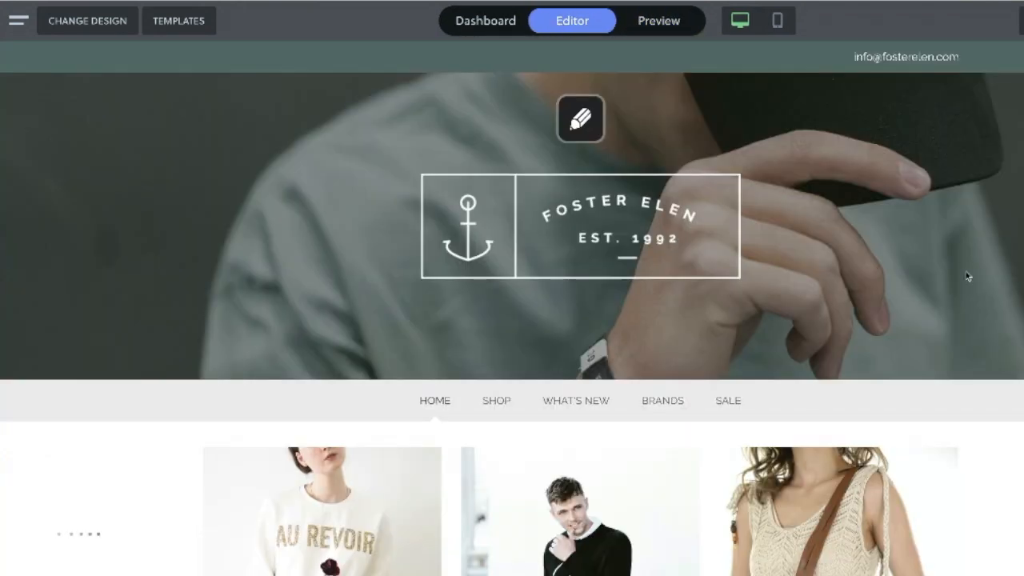
pyautogui.scroll(-8, 966, 277)
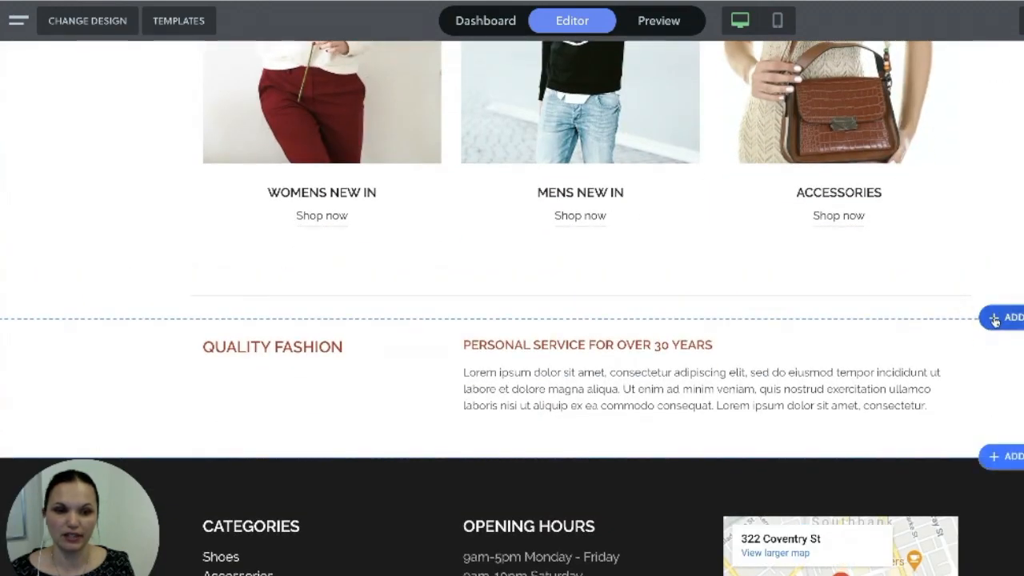
pyautogui.click(994, 320)
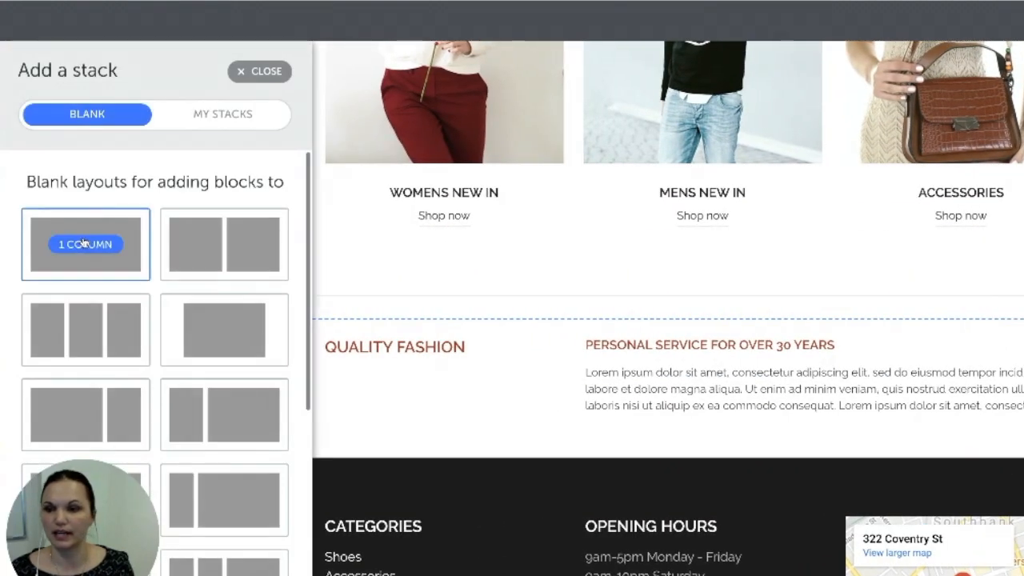
pyautogui.click(85, 243)
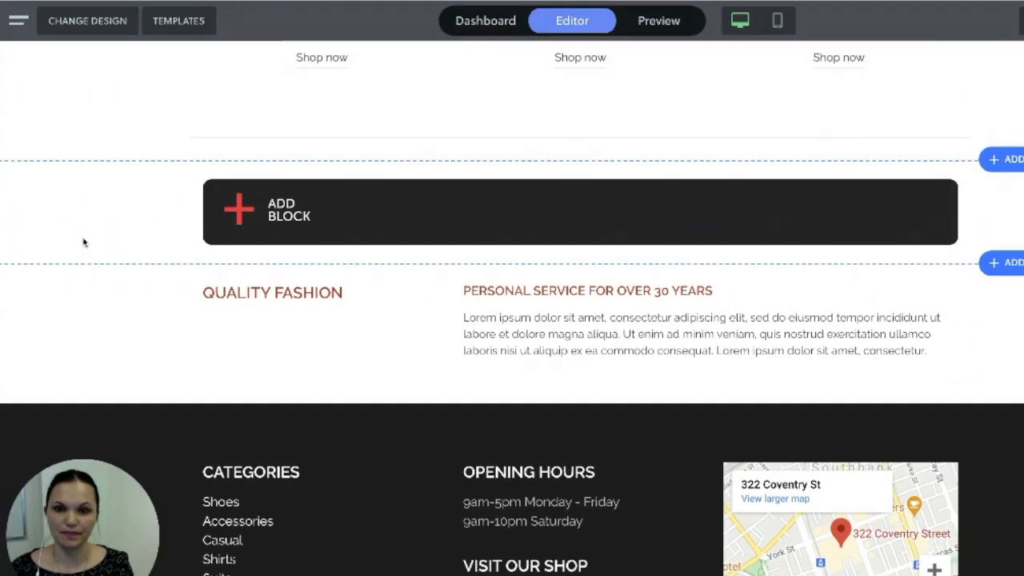
# - Add a grid gallery block to the new stack and upload the three fashion pictures into it
pyautogui.click(263, 226)
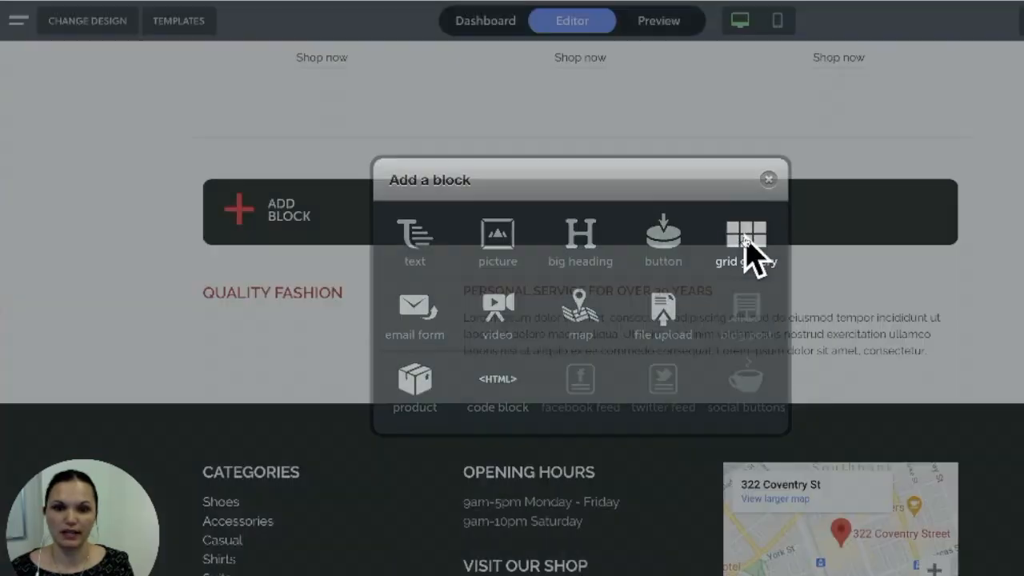
pyautogui.click(745, 239)
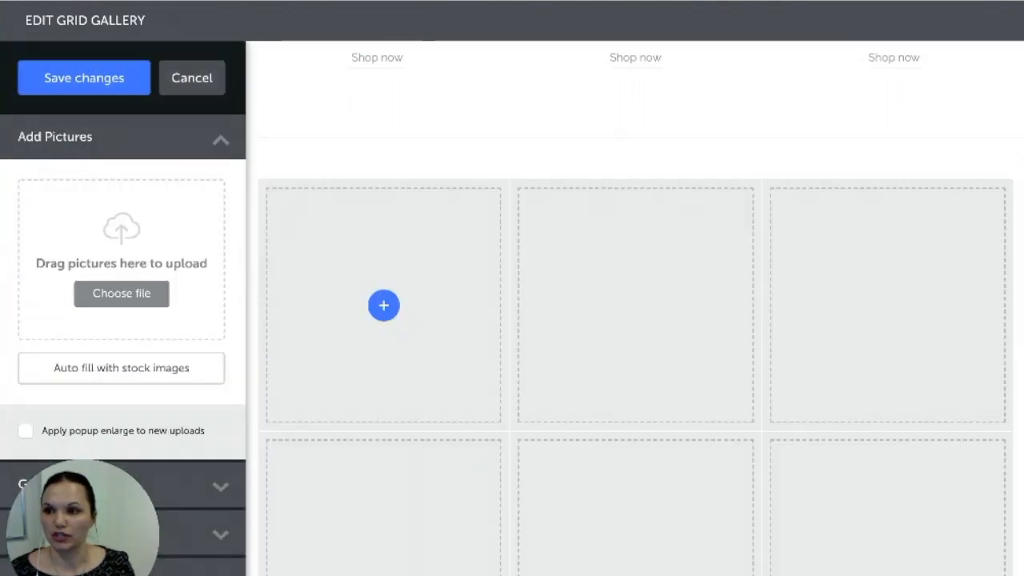
pyautogui.moveTo(0, 196); pyautogui.dragTo(137, 298)
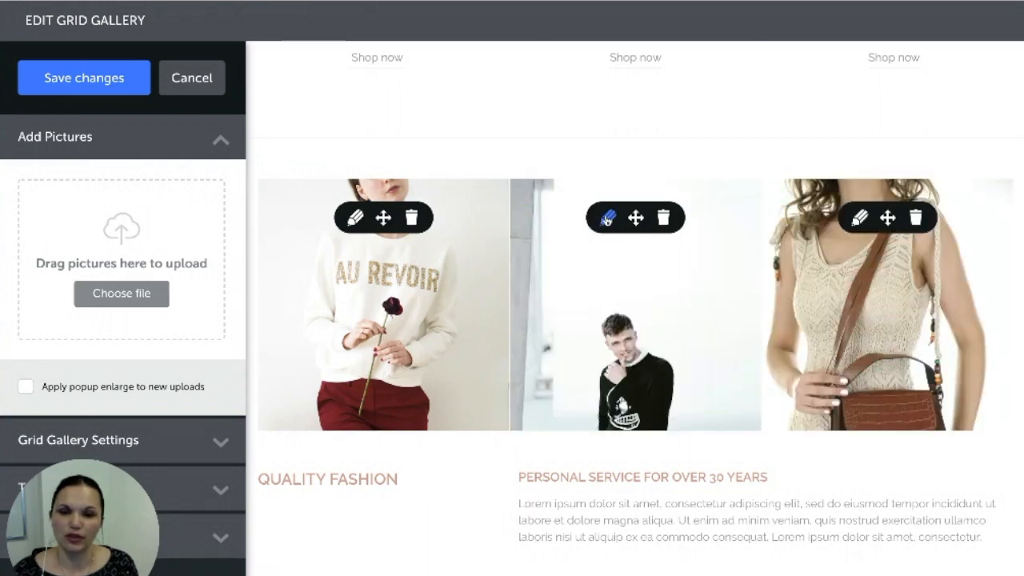
# - Zoom in slightly on the middle gallery picture of the man and give it an ecommerce link
pyautogui.click(608, 217)
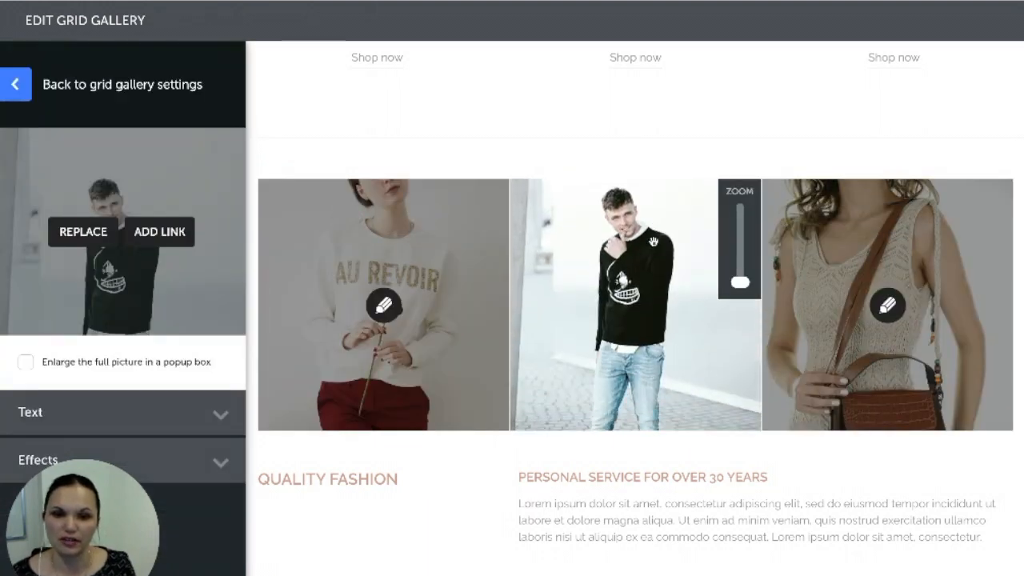
pyautogui.moveTo(738, 280); pyautogui.dragTo(739, 270)
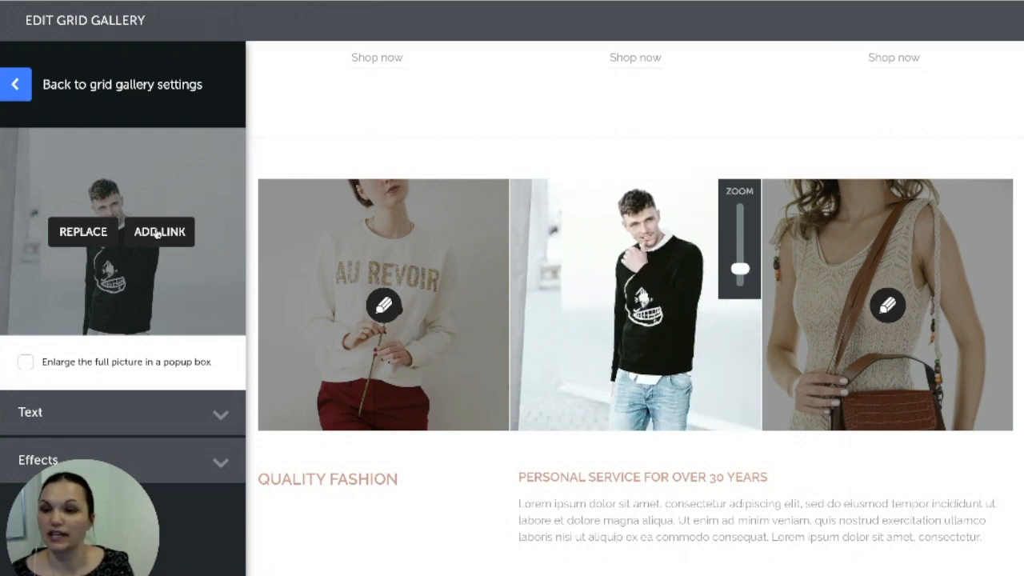
pyautogui.click(159, 232)
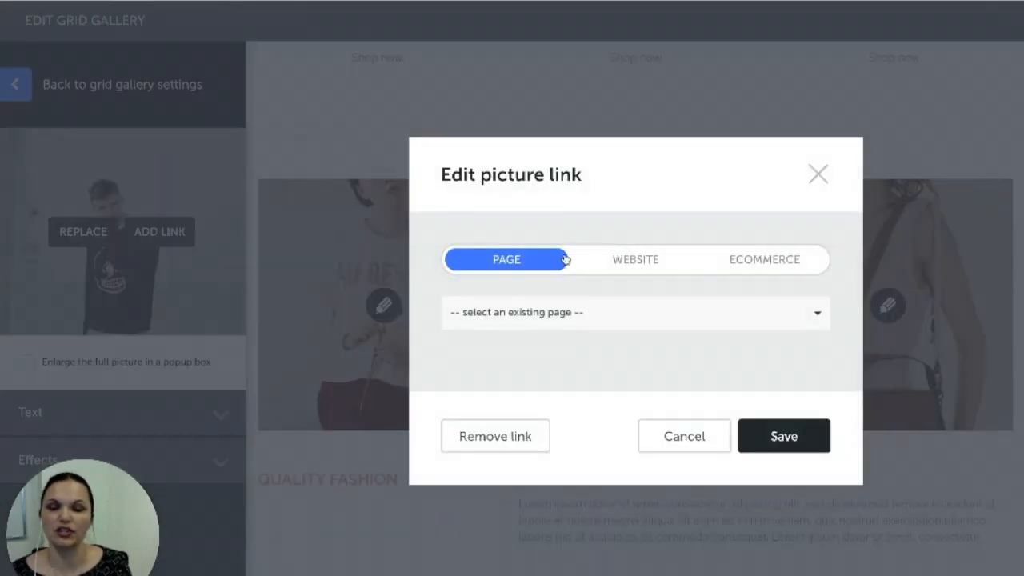
pyautogui.click(539, 321)
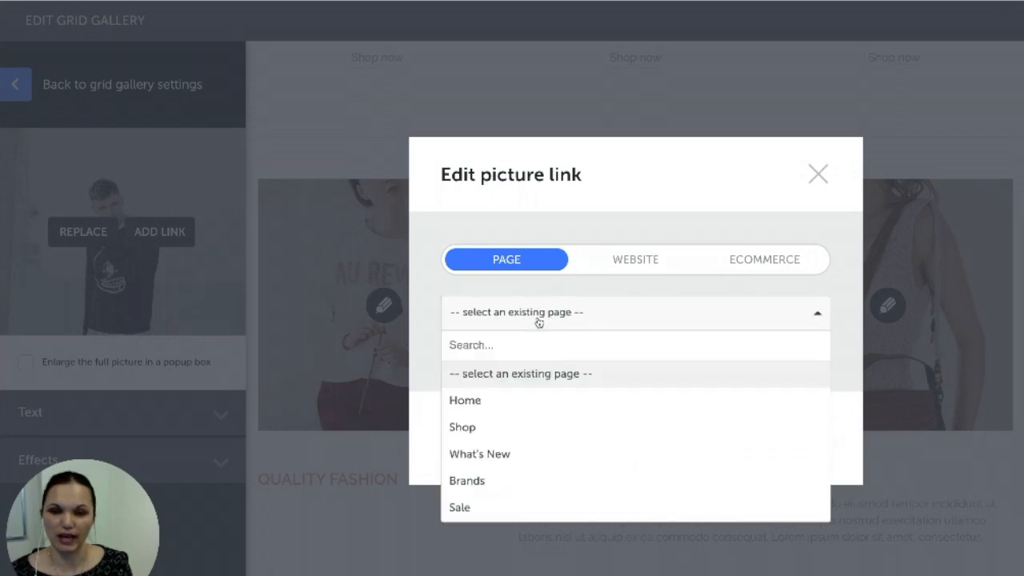
pyautogui.click(518, 262)
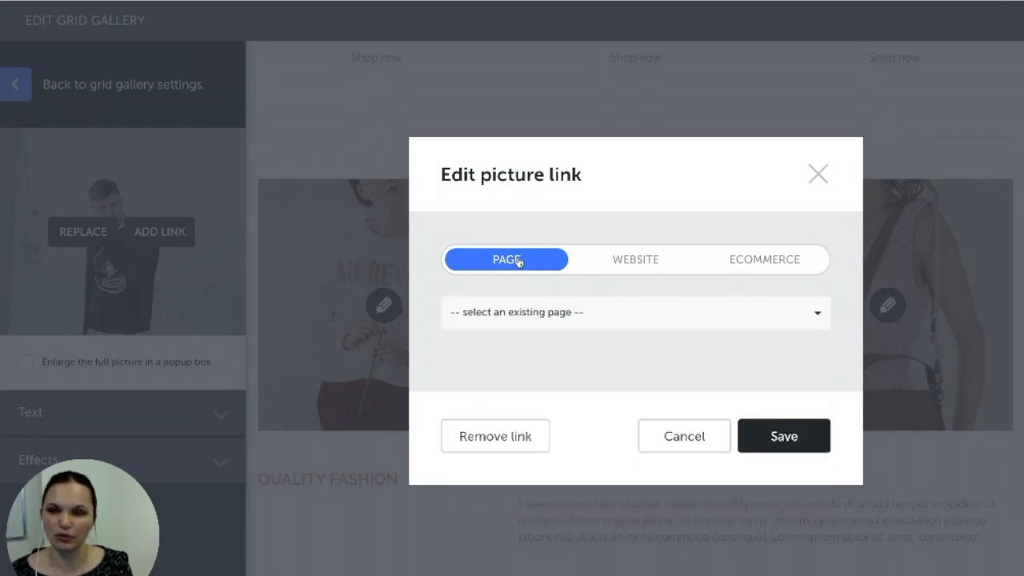
pyautogui.click(763, 266)
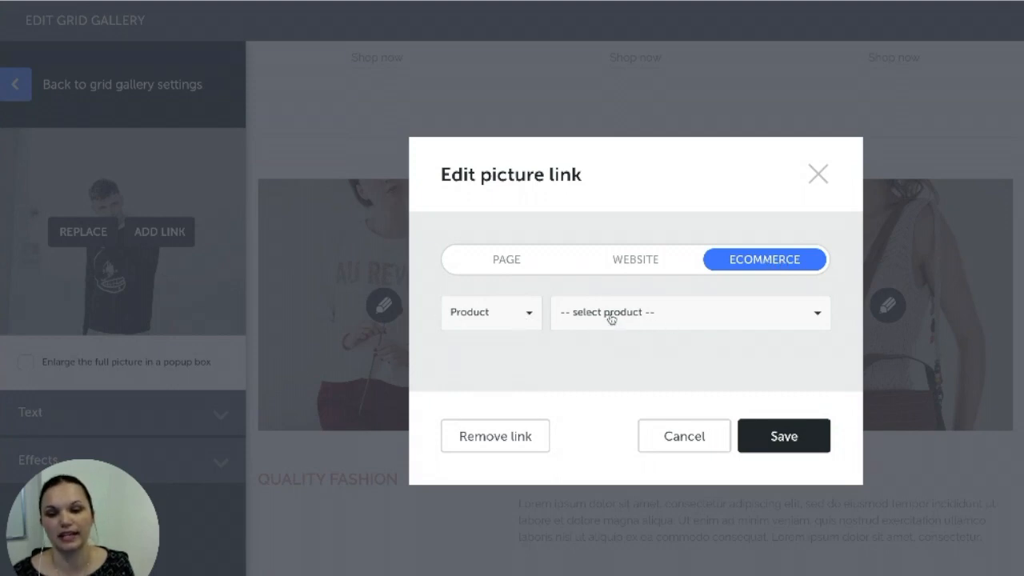
pyautogui.click(785, 437)
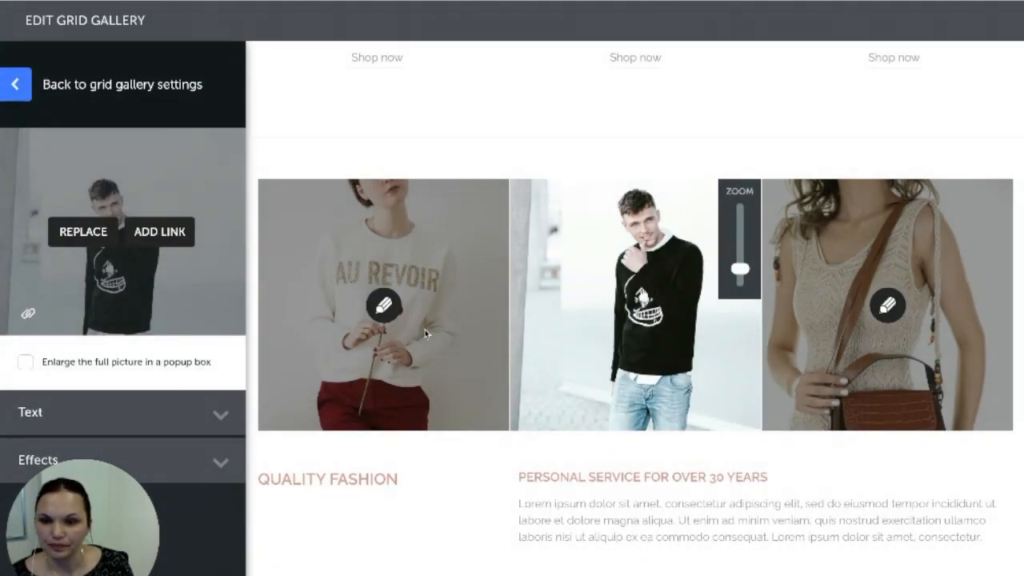
# - Return to the grid gallery's settings and make its box shape moderately taller
pyautogui.scroll(-2, 149, 361)
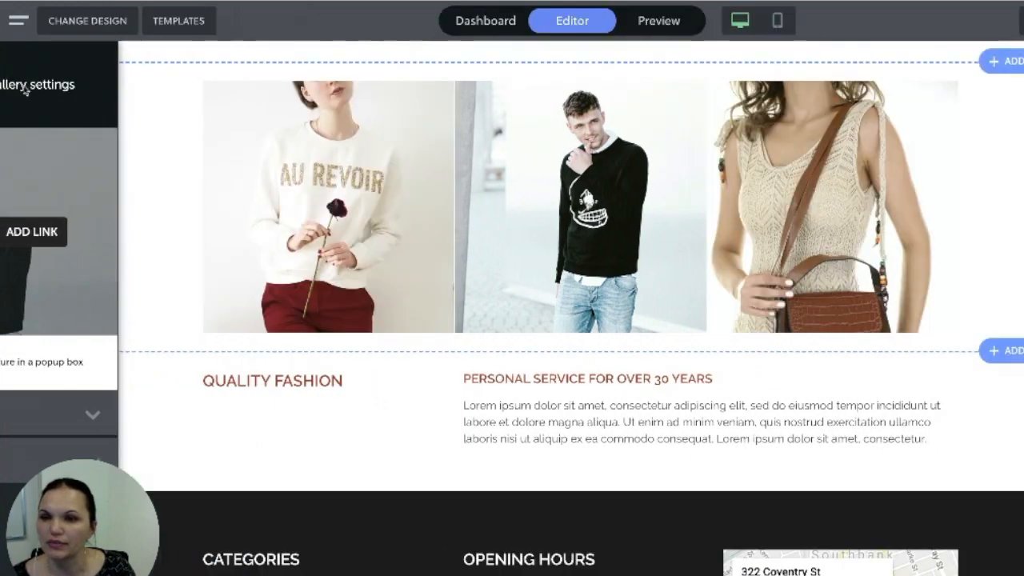
pyautogui.click(16, 86)
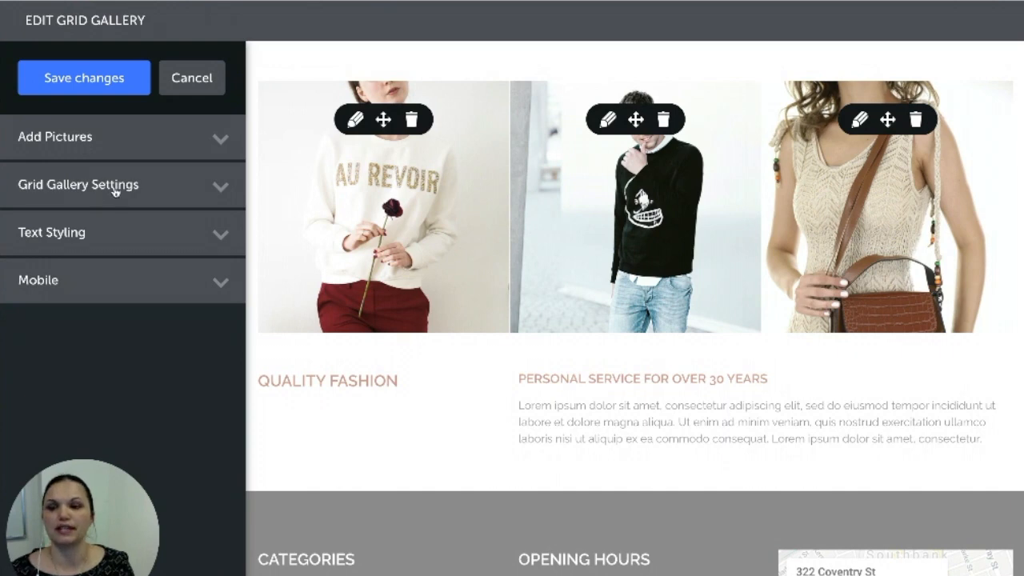
pyautogui.click(115, 191)
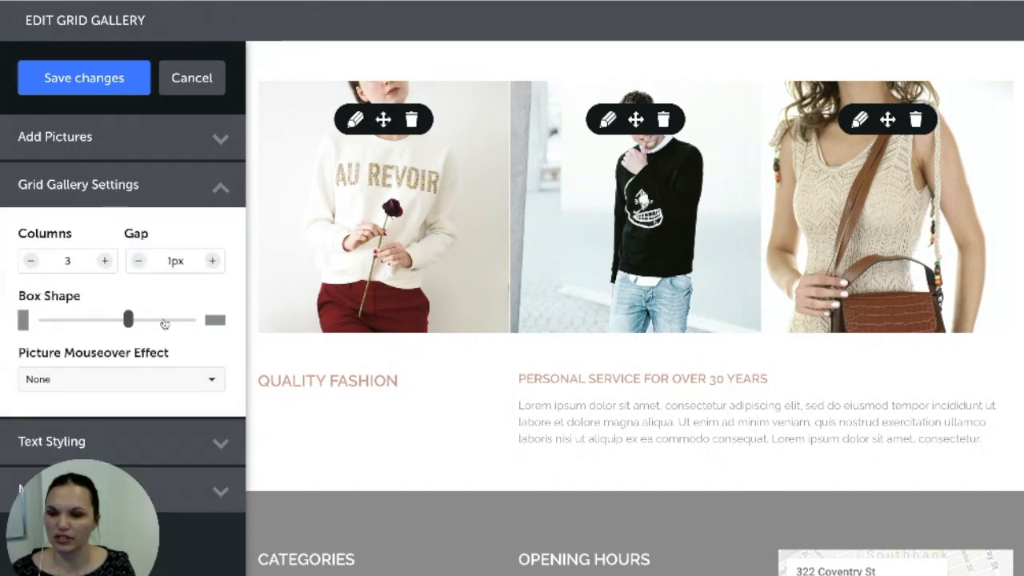
pyautogui.moveTo(128, 319); pyautogui.dragTo(106, 319)
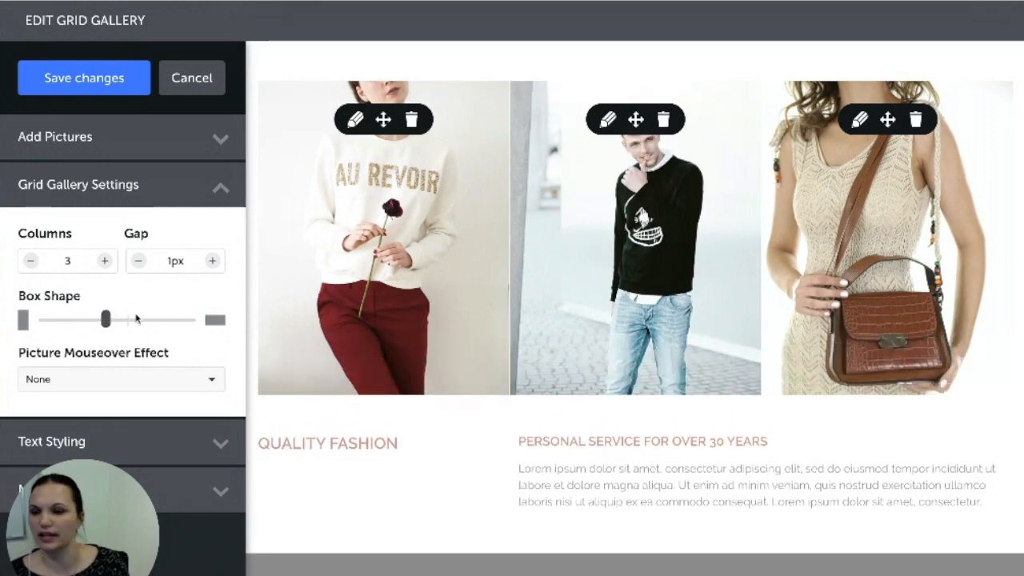
pyautogui.scroll(-2, 165, 404)
pyautogui.scroll(1, 166, 399)
pyautogui.scroll(1, 166, 394)
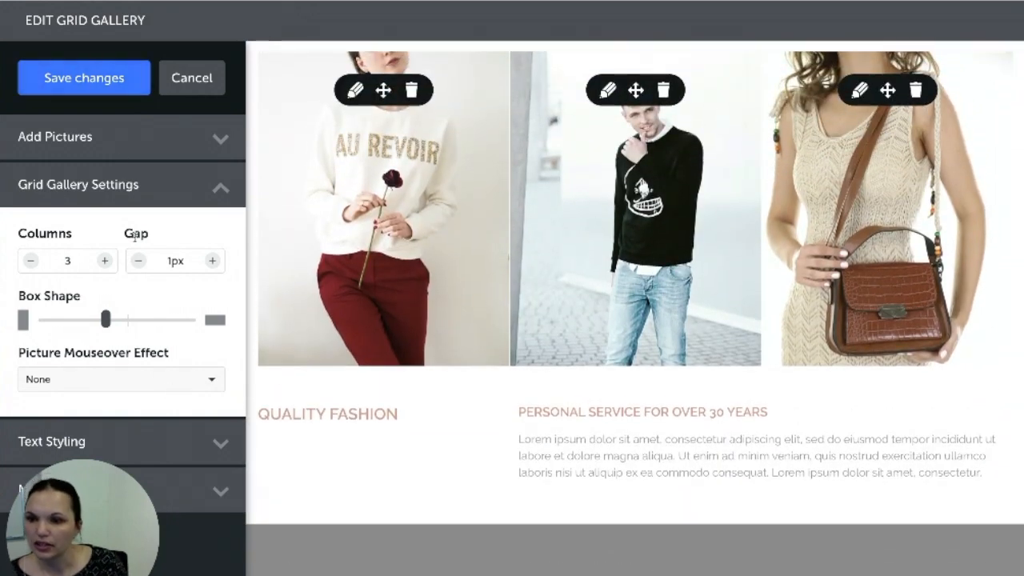
# - Increase the gap between the gallery pictures to 30px
pyautogui.click(212, 262)
pyautogui.click(212, 261)
pyautogui.click(212, 261)
pyautogui.click(212, 261)
pyautogui.click(212, 261)
pyautogui.click(212, 261)
pyautogui.click(212, 261)
pyautogui.click(212, 261)
pyautogui.click(212, 262)
pyautogui.click(212, 262)
pyautogui.click(213, 261)
pyautogui.click(212, 262)
pyautogui.click(212, 261)
pyautogui.click(212, 261)
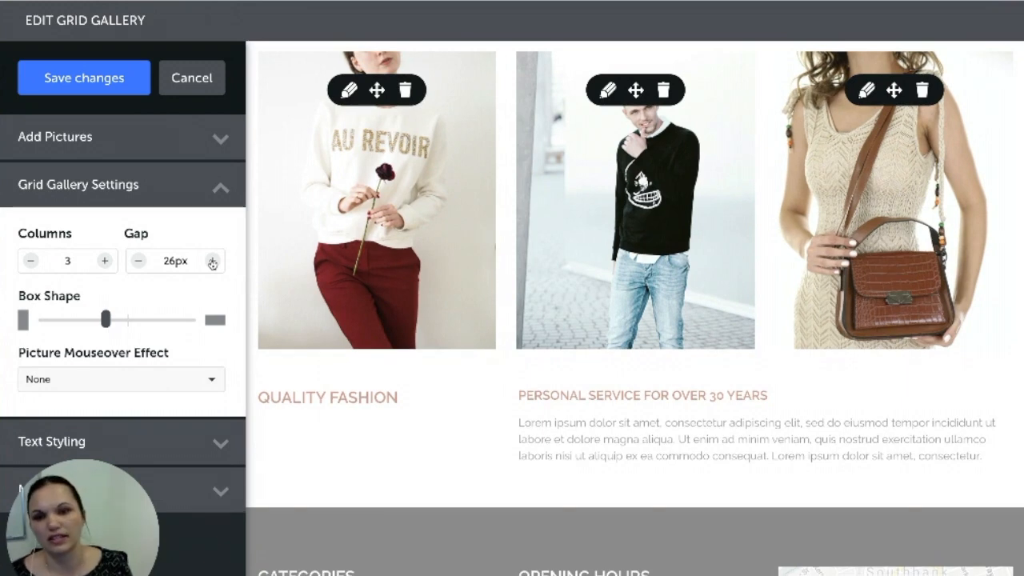
pyautogui.click(212, 262)
pyautogui.click(212, 261)
pyautogui.click(212, 262)
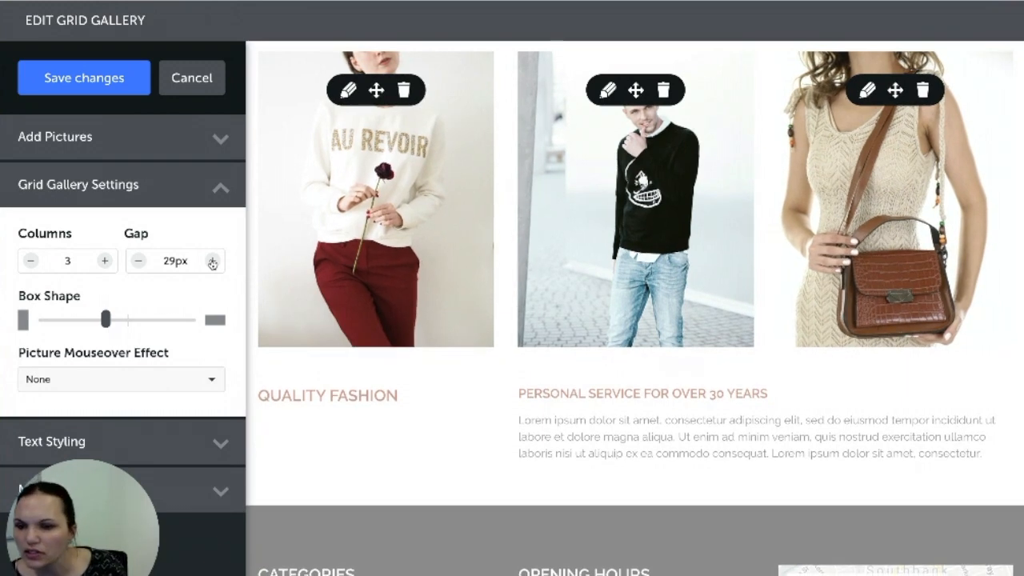
pyautogui.click(212, 262)
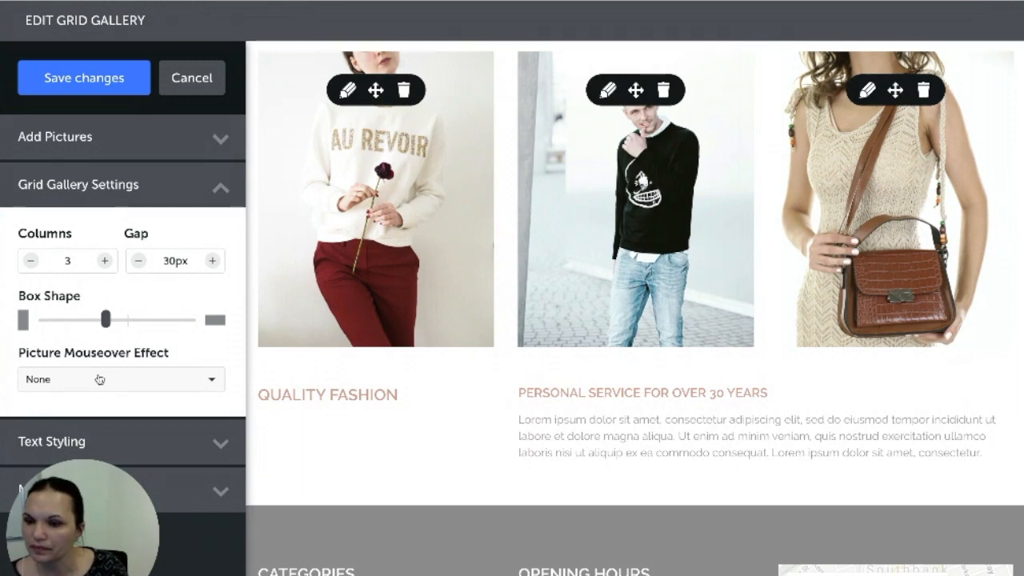
# - Set the gallery's text style to the boxed caption overlapping the picture's lower edge, with centred text alignment
pyautogui.scroll(-1, 99, 378)
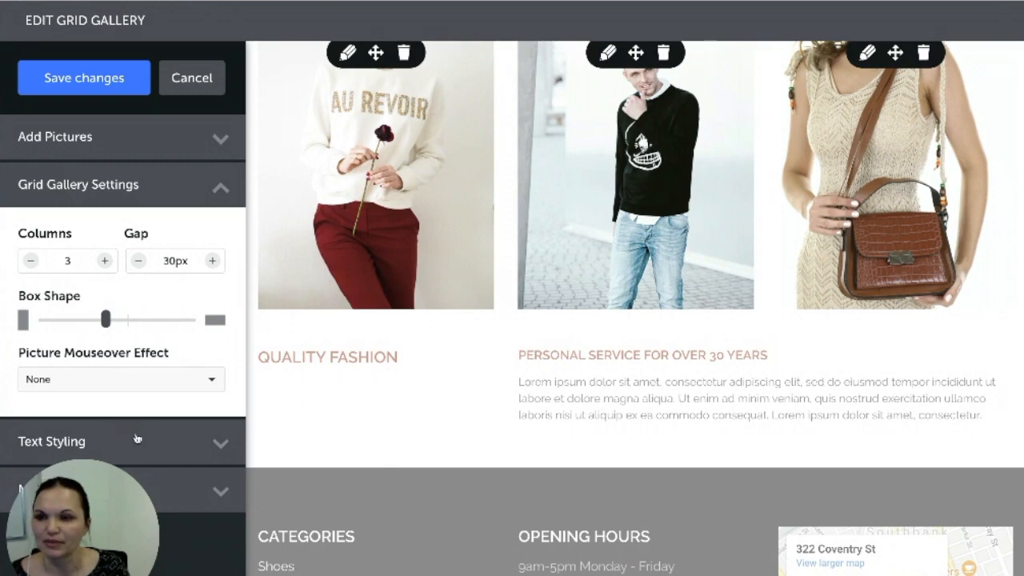
pyautogui.click(135, 436)
pyautogui.scroll(-3, 134, 276)
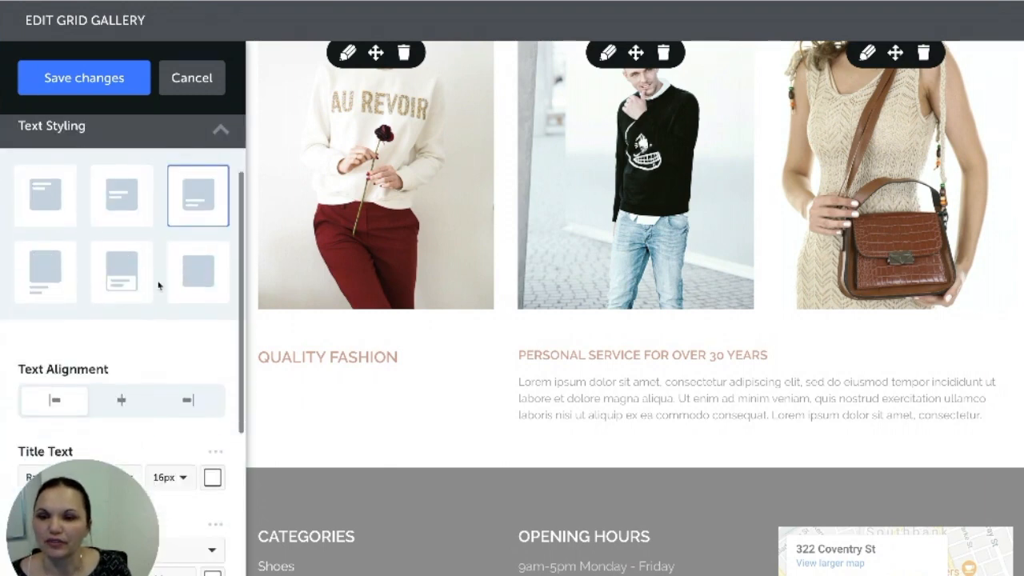
pyautogui.scroll(2, 520, 222)
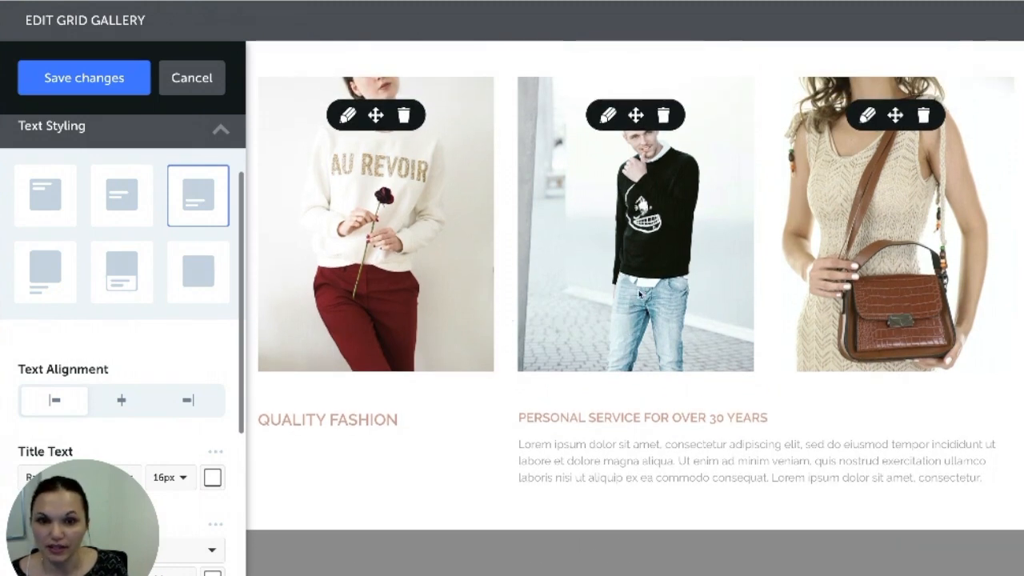
pyautogui.scroll(8, 672, 269)
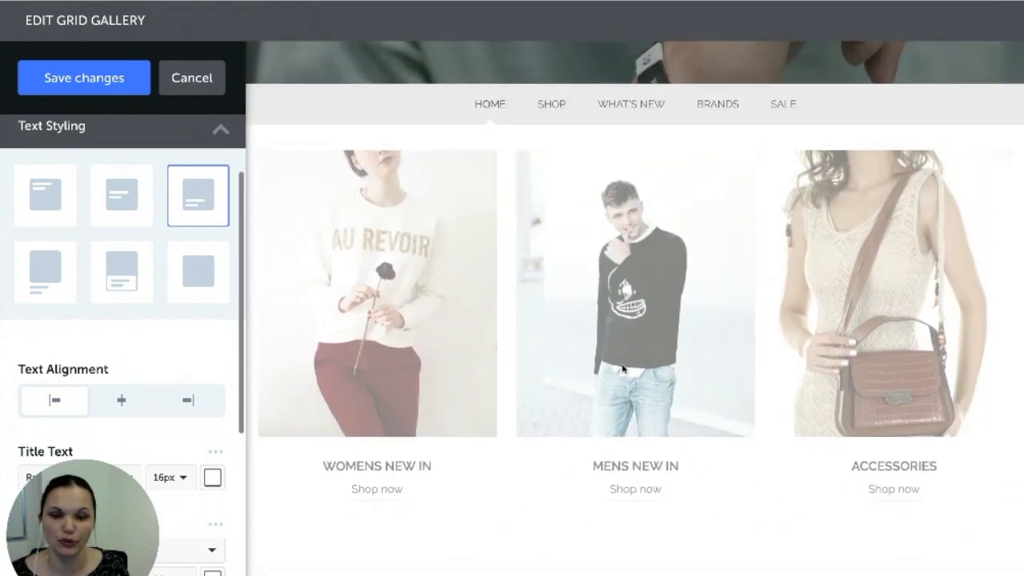
pyautogui.scroll(-1, 623, 368)
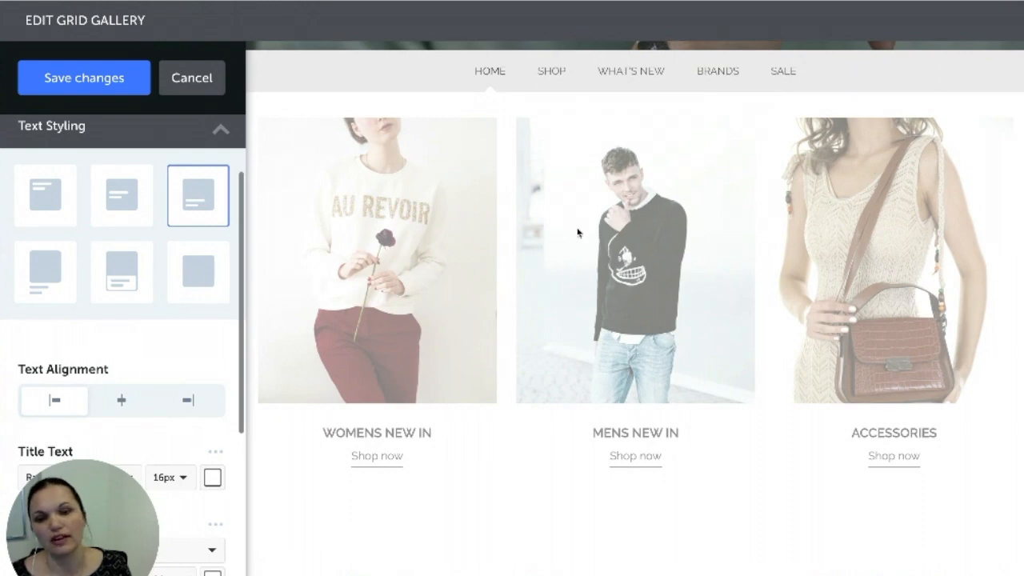
pyautogui.scroll(-5, 702, 359)
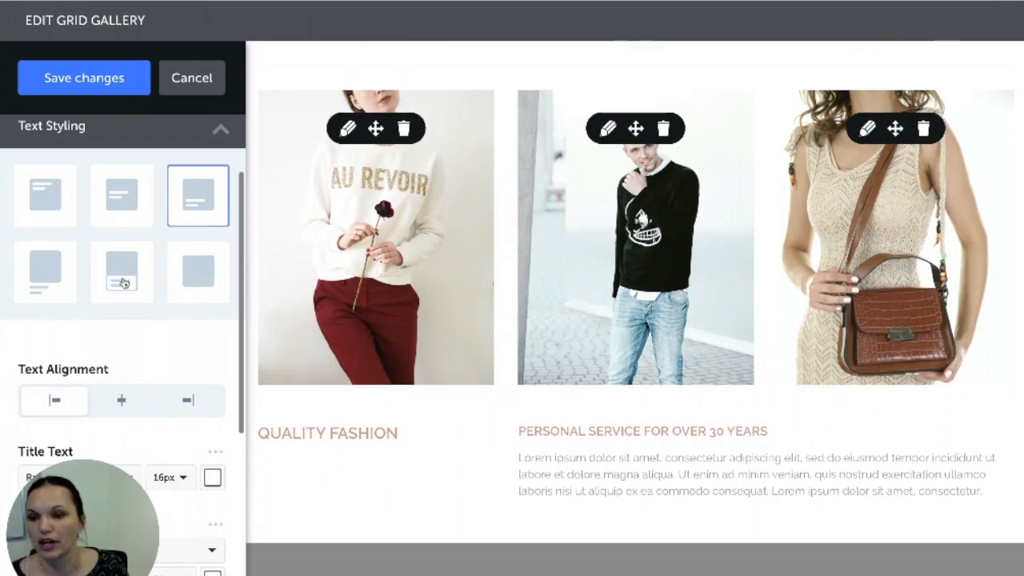
pyautogui.click(124, 283)
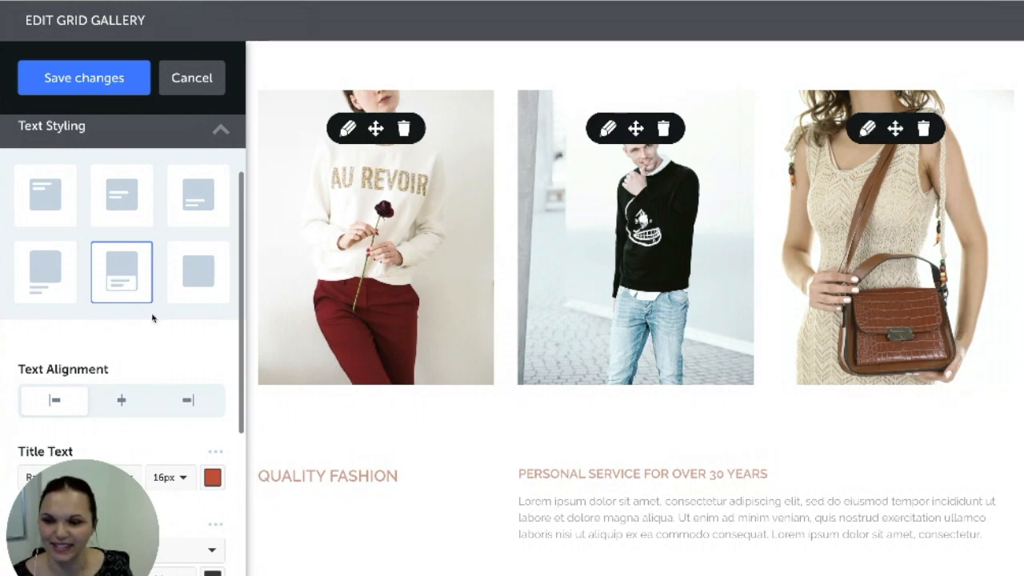
pyautogui.click(120, 402)
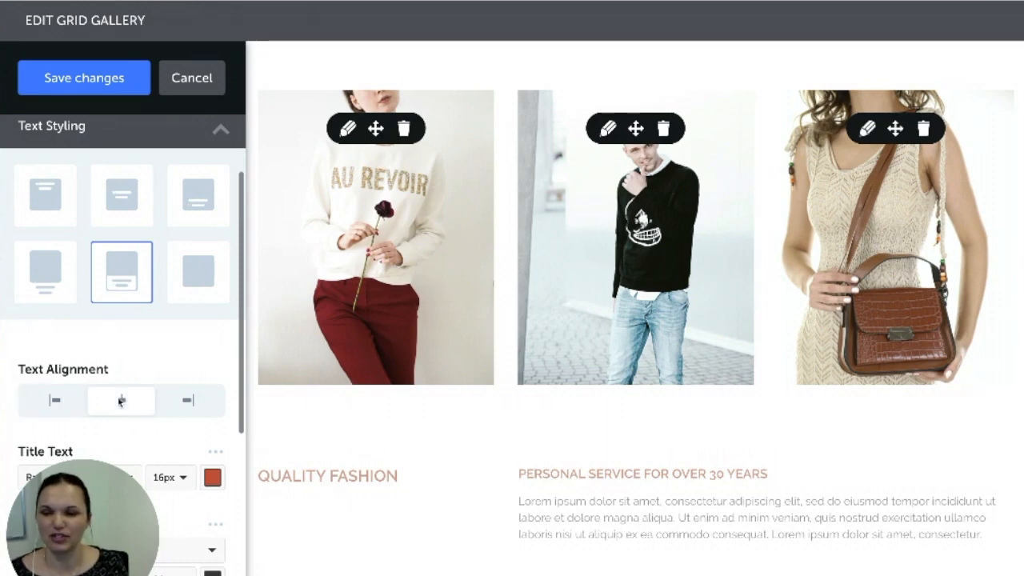
pyautogui.scroll(-1, 118, 402)
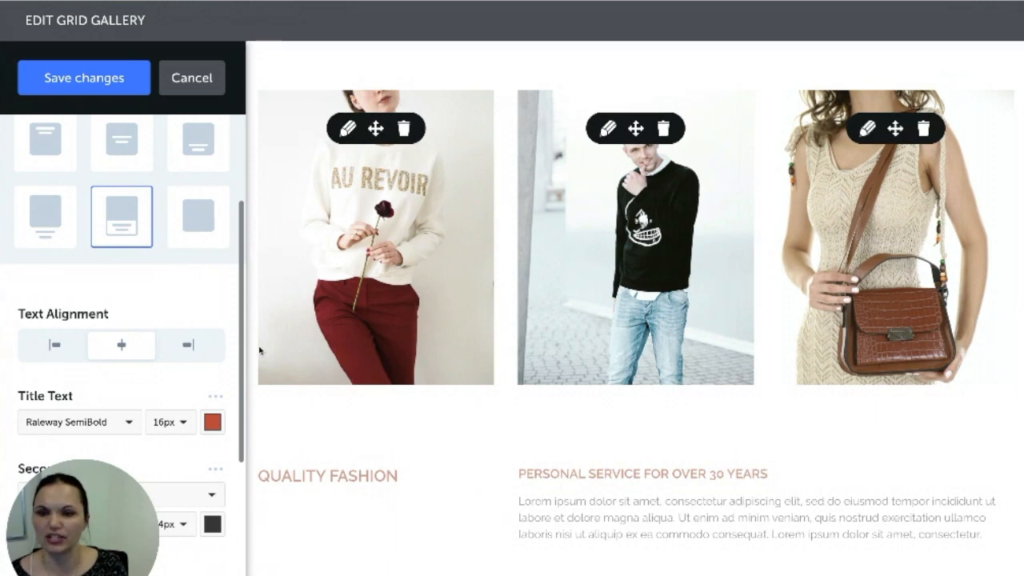
# - Give the first gallery picture, the woman in the sweater, the title "WOMENS NEW IN" and the secondary text "Shop now"
pyautogui.click(347, 131)
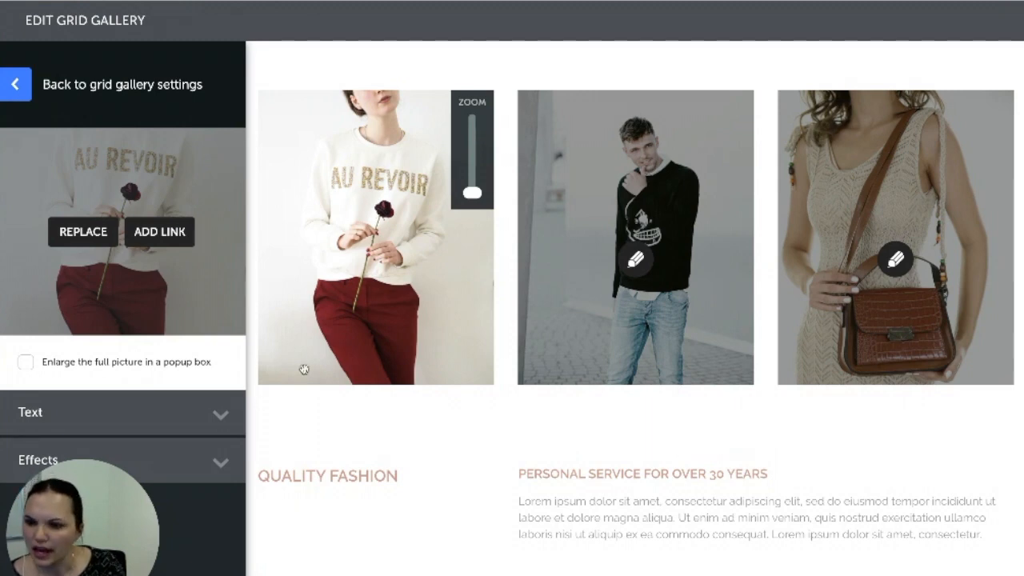
pyautogui.click(71, 414)
pyautogui.scroll(-1, 55, 401)
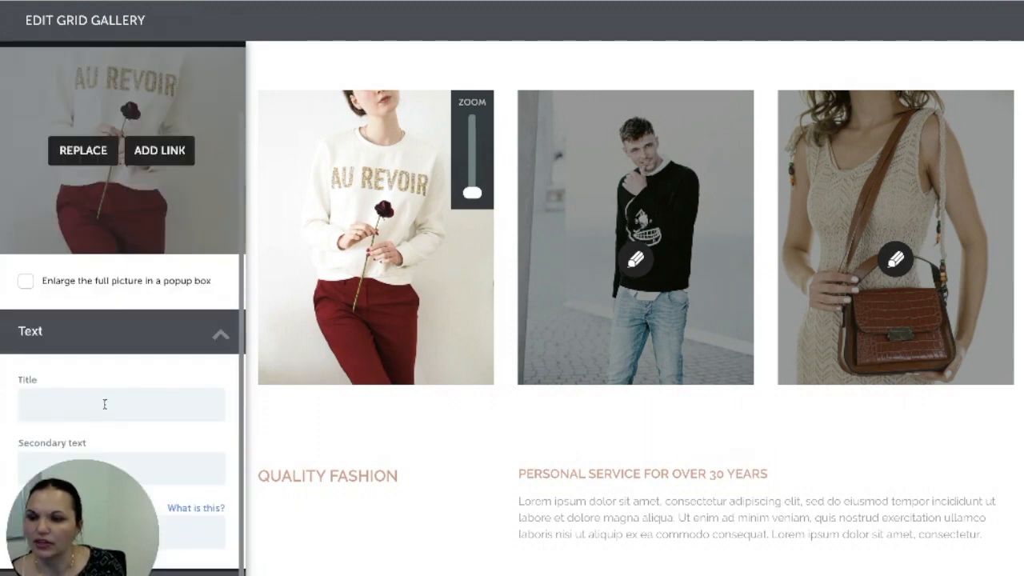
pyautogui.click(46, 396)
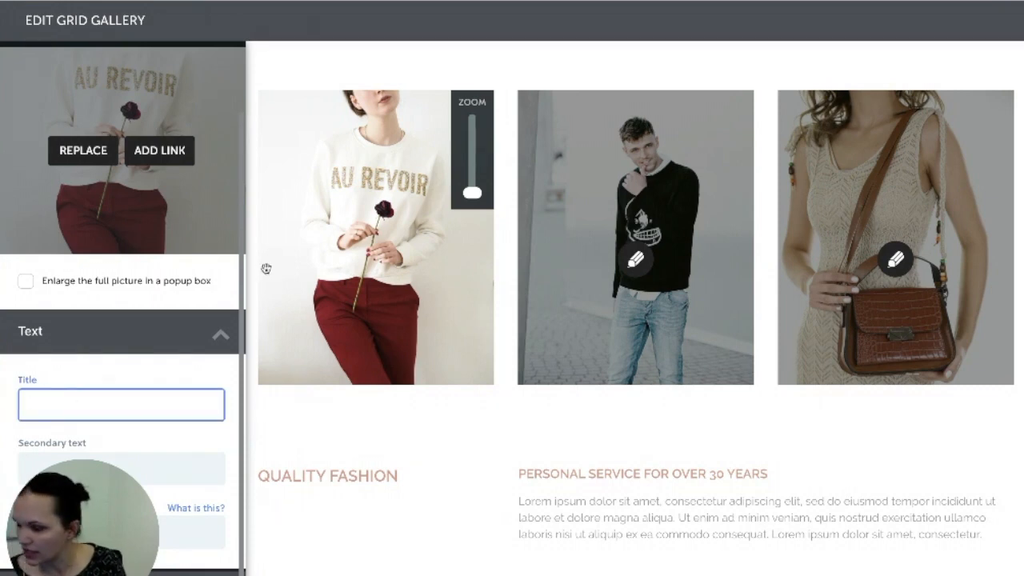
pyautogui.write('WOMEN')
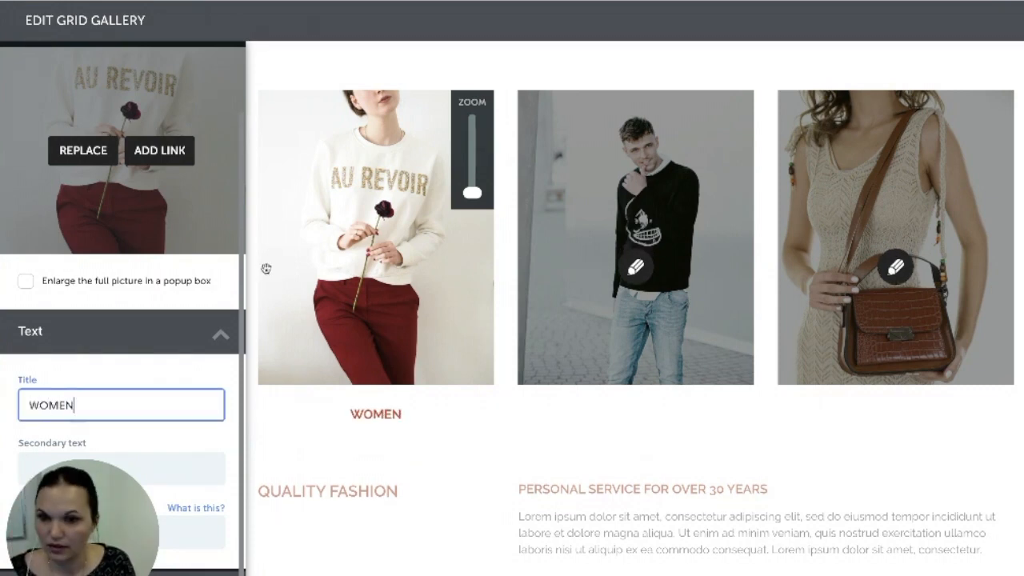
pyautogui.write('S NEW IN')
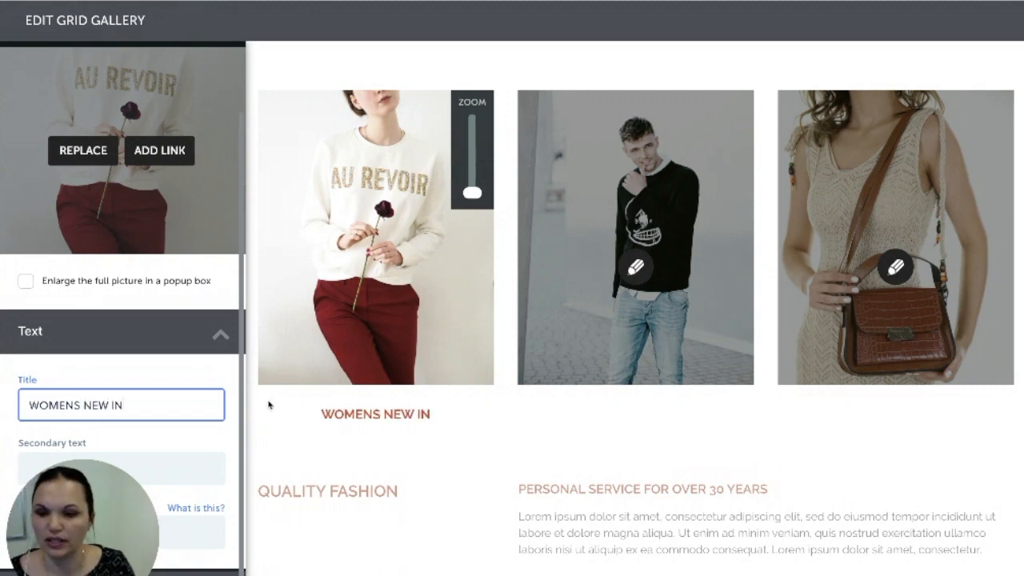
pyautogui.click(182, 464)
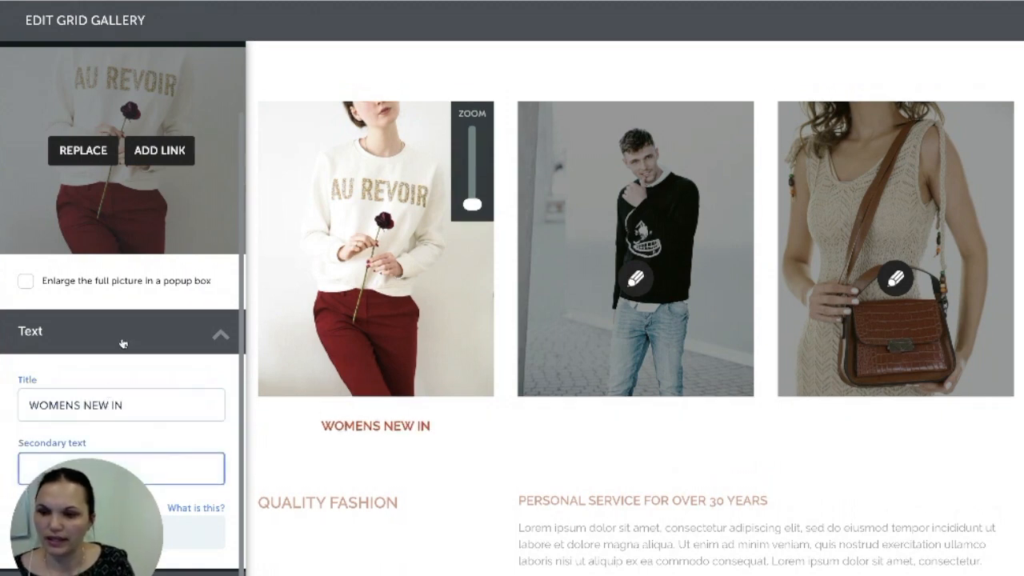
pyautogui.scroll(1, 702, 312)
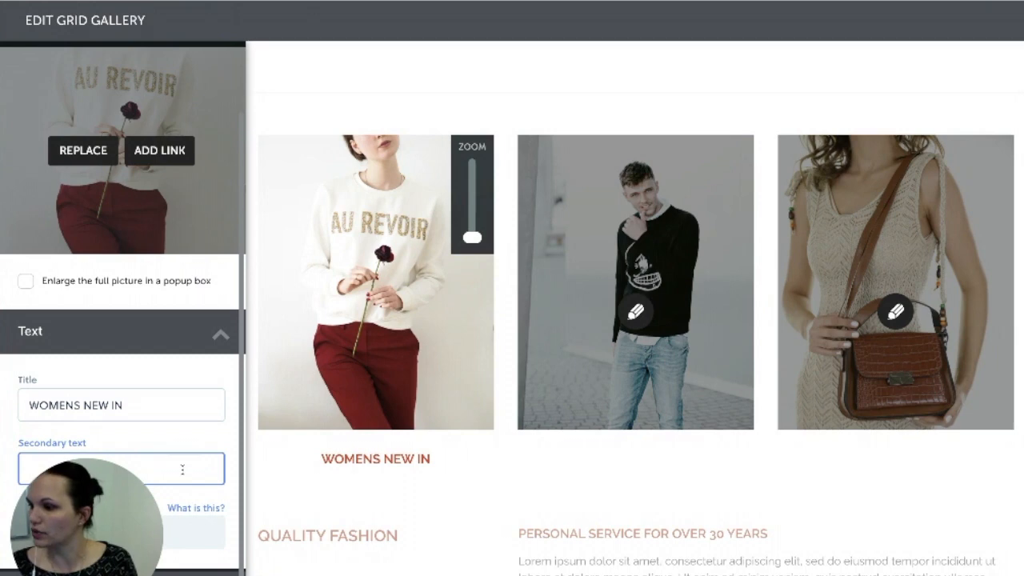
pyautogui.write('Shop now')
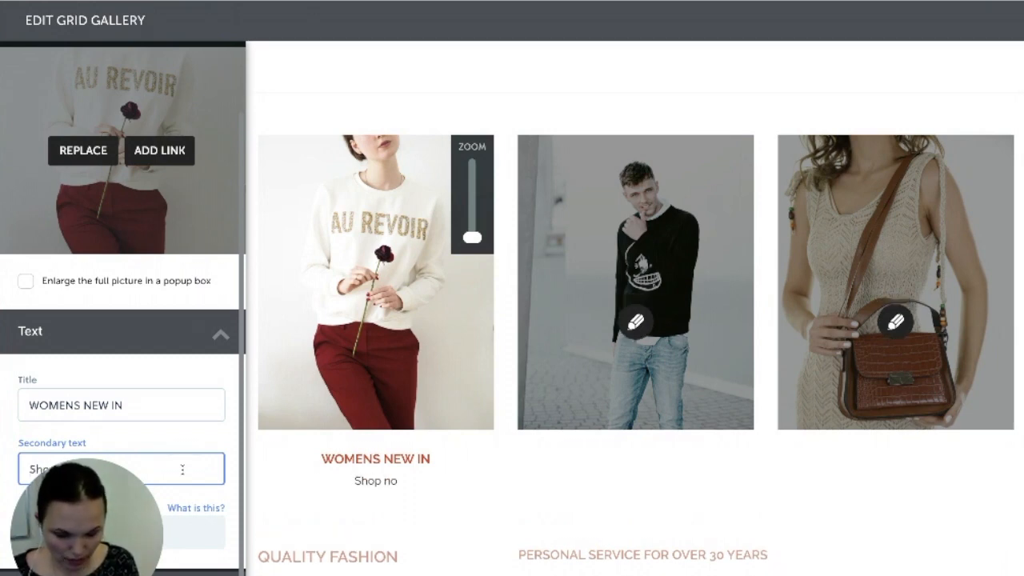
pyautogui.click(148, 334)
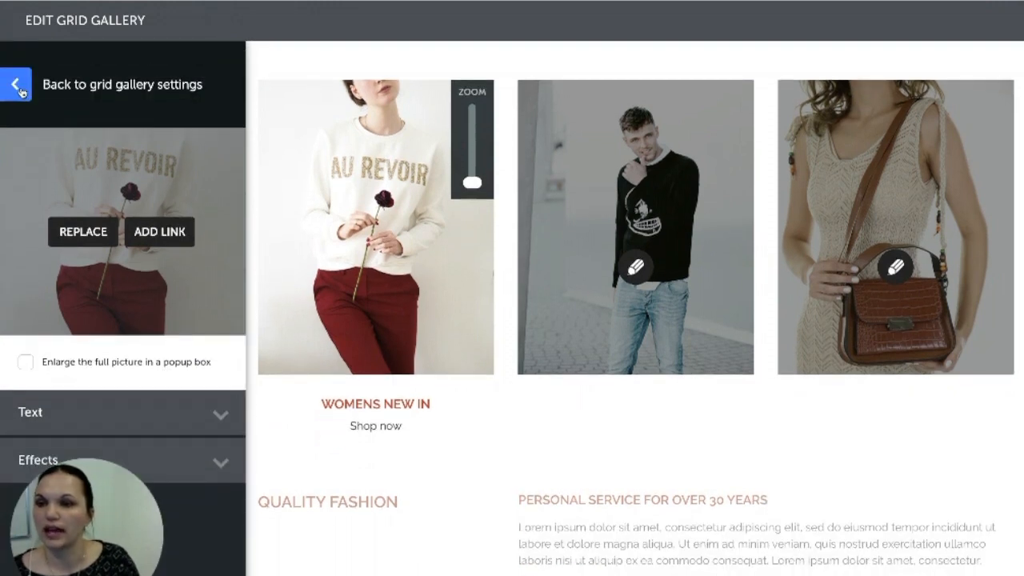
# - Give the middle gallery picture of the man the title "MENS NEW IN" and the secondary text "Shop now"
pyautogui.click(637, 268)
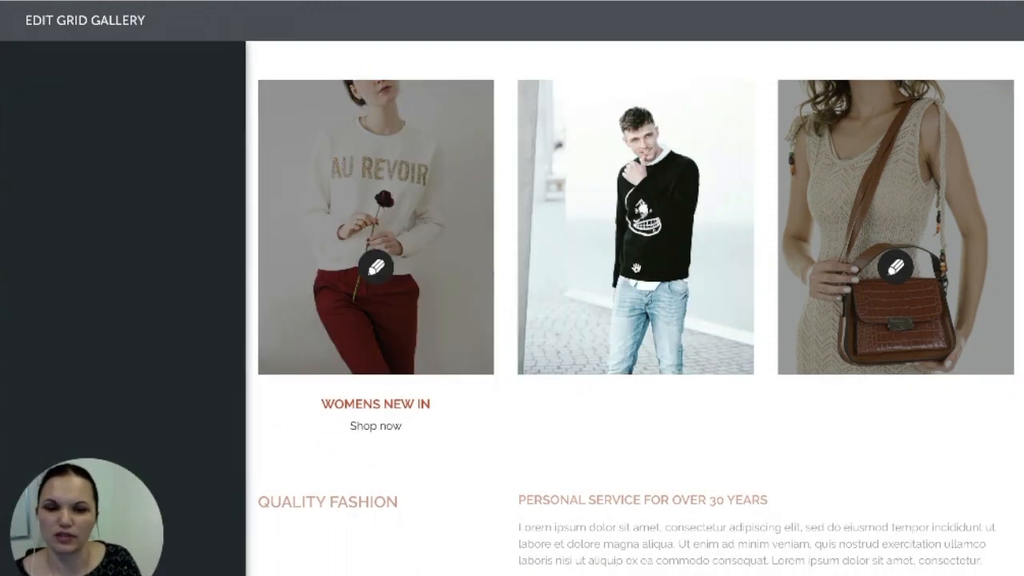
pyautogui.click(82, 415)
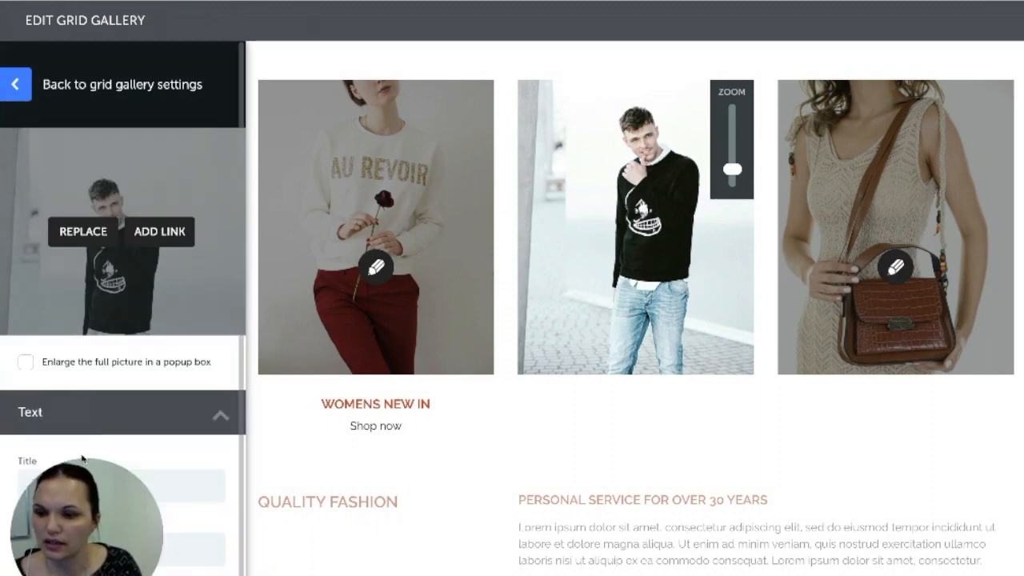
pyautogui.moveTo(79, 489); pyautogui.dragTo(95, 52)
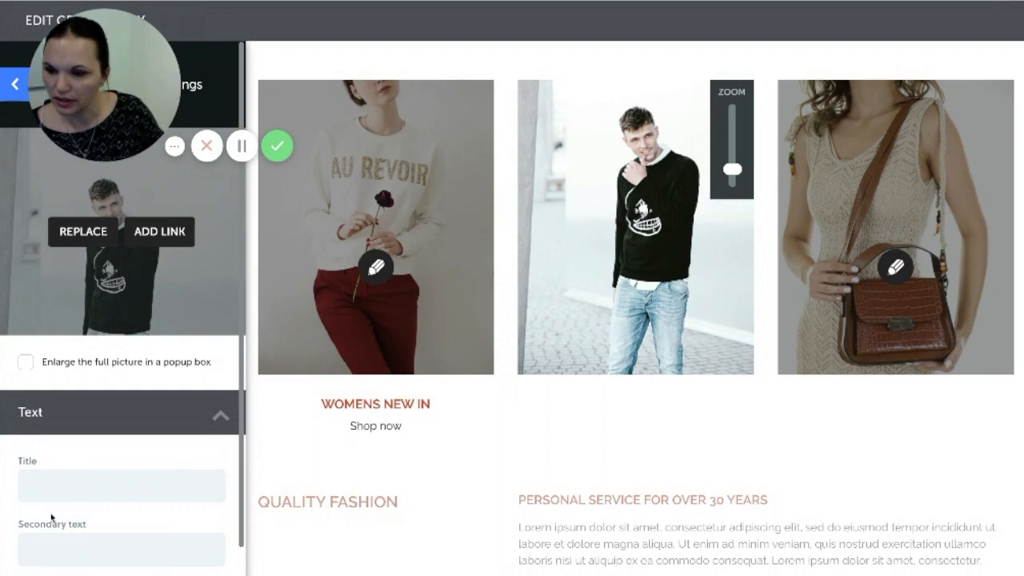
pyautogui.click(68, 489)
pyautogui.write('M')
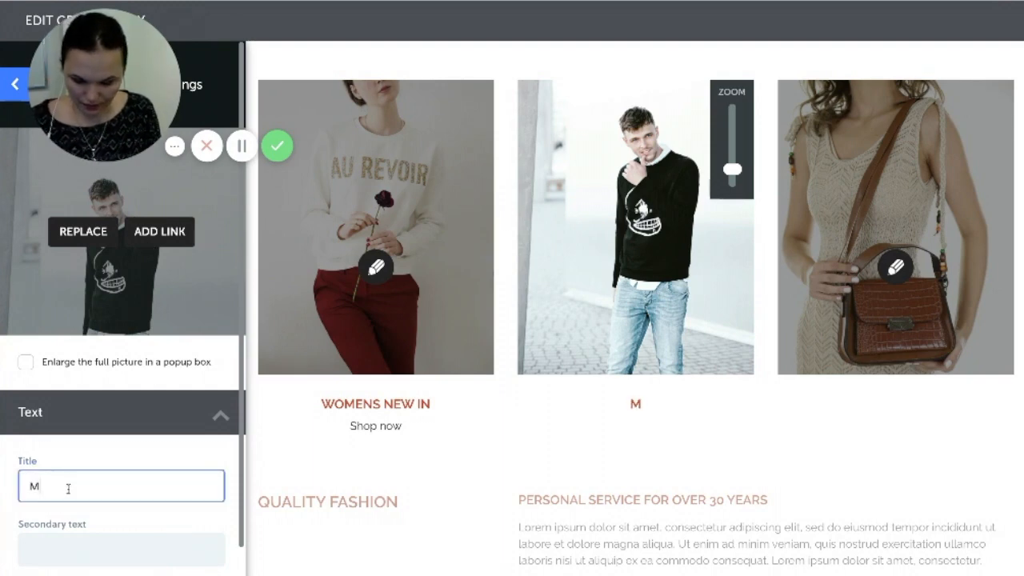
pyautogui.write('ENS NEW IN')
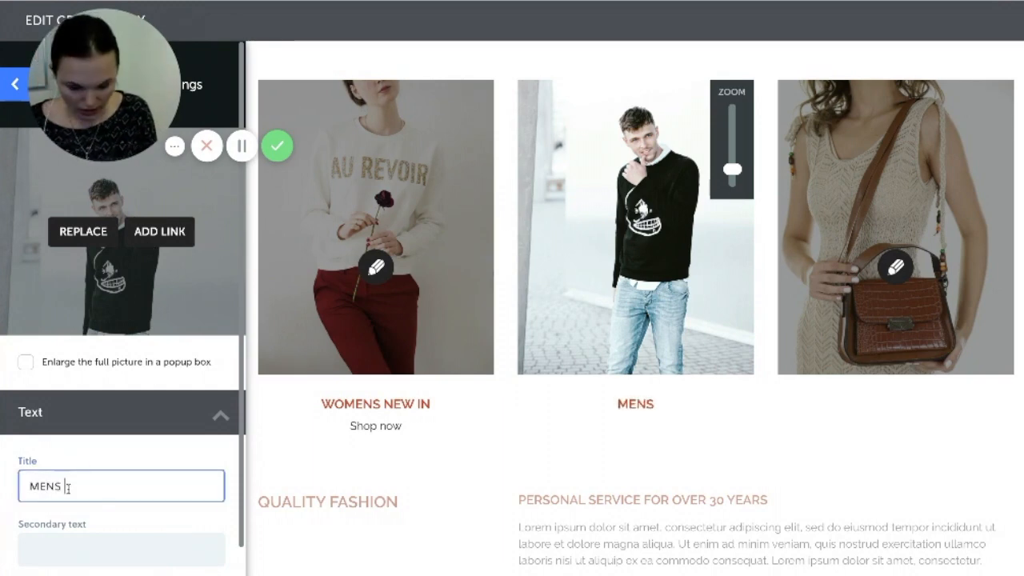
pyautogui.click(88, 550)
pyautogui.write('Shop n')
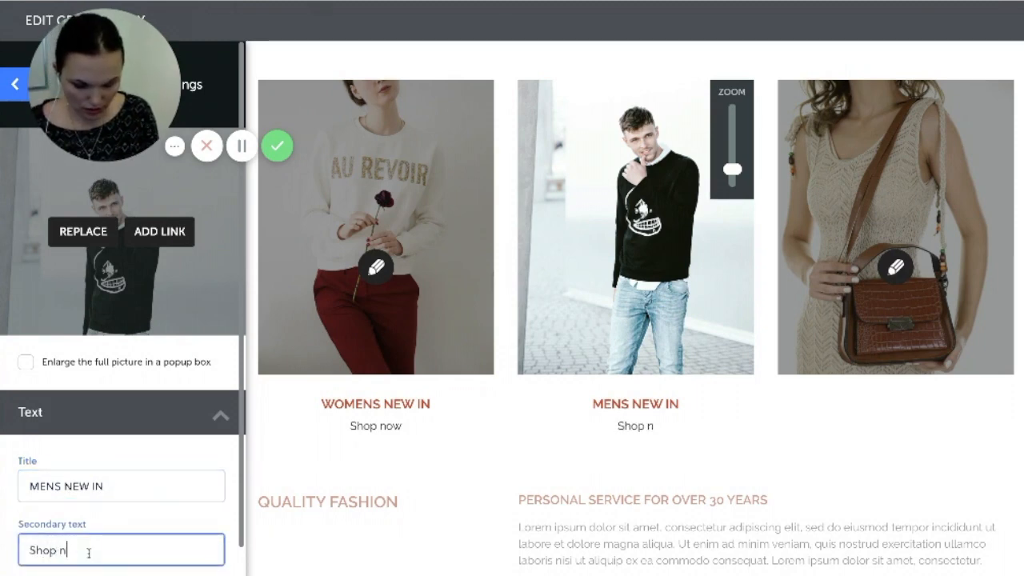
pyautogui.write('ow')
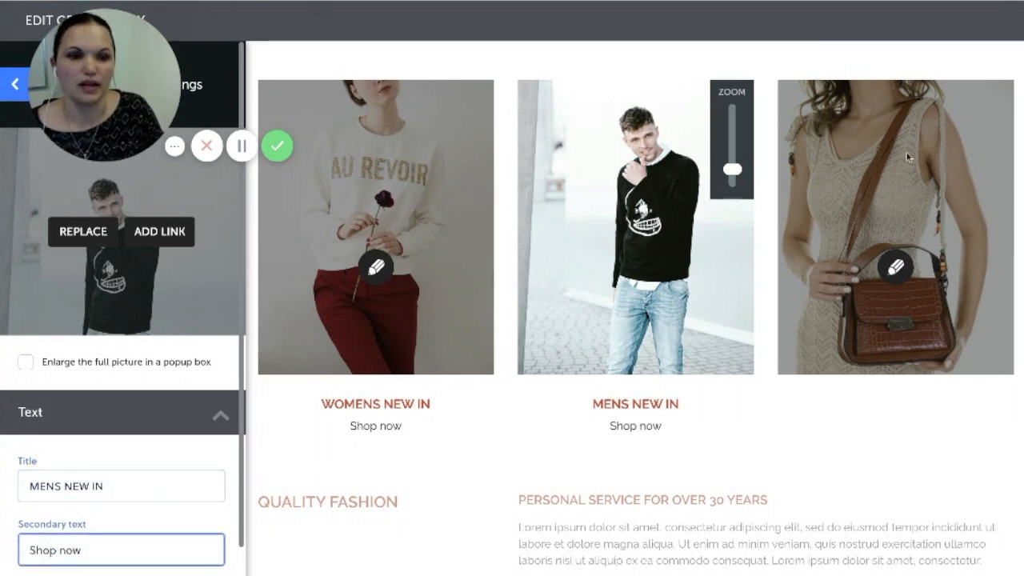
# - Give the third gallery picture with the handbag the title "ACCESSORIES" and the secondary text "Shop now"
pyautogui.click(895, 266)
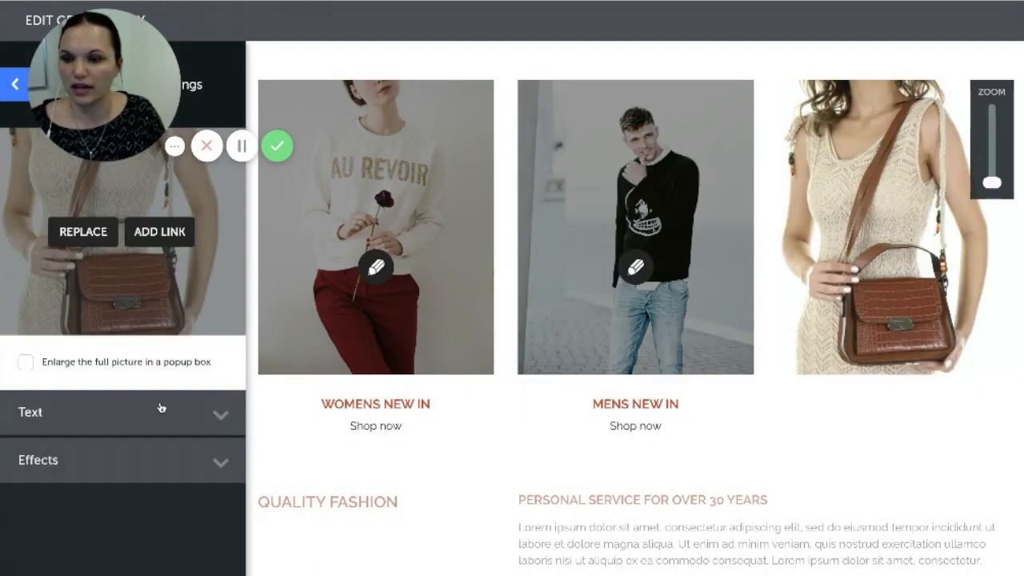
pyautogui.click(160, 410)
pyautogui.click(47, 478)
pyautogui.write('ACCESSORIES')
pyautogui.click(74, 549)
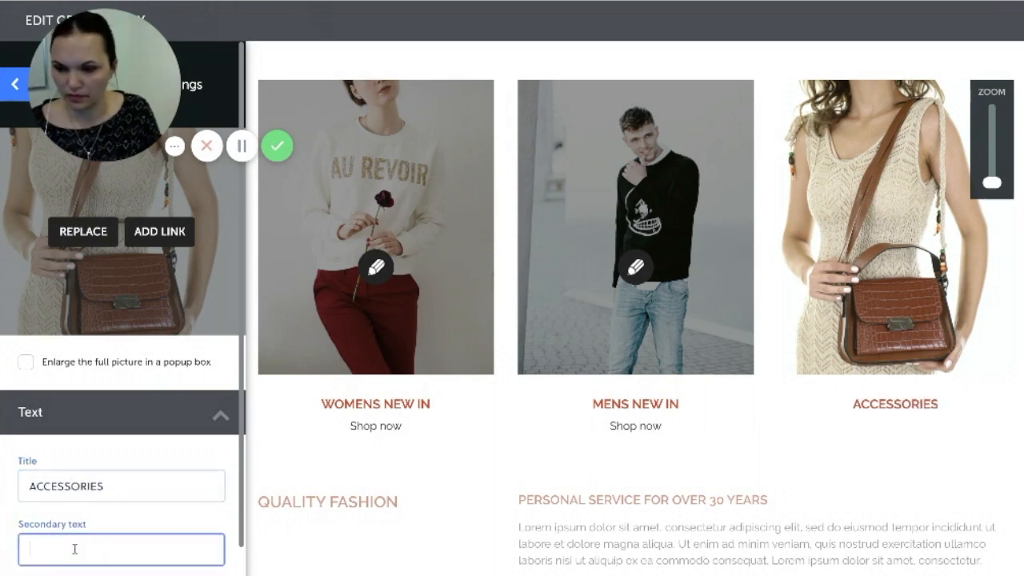
pyautogui.write('Shop now')
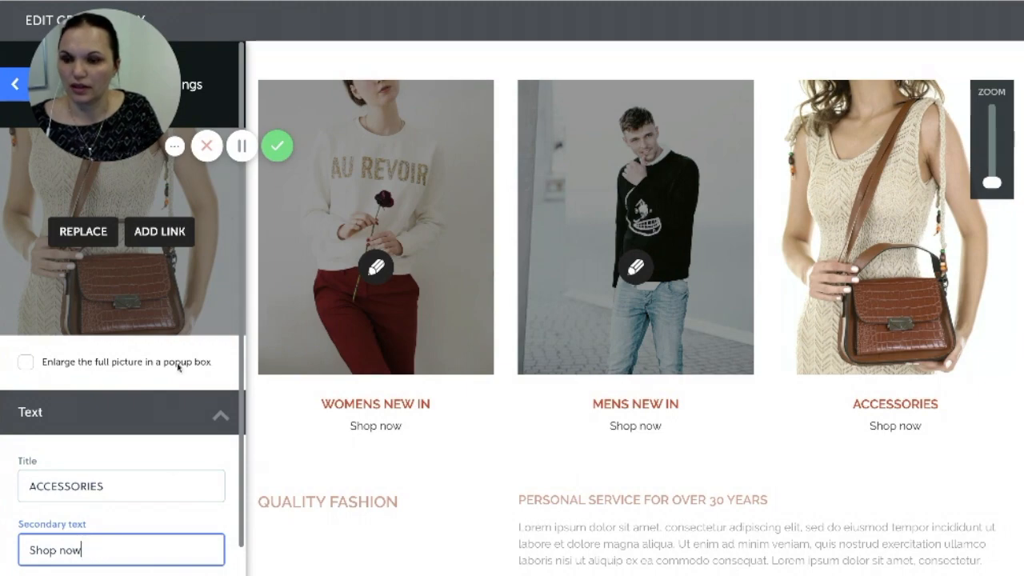
pyautogui.scroll(-1, 164, 479)
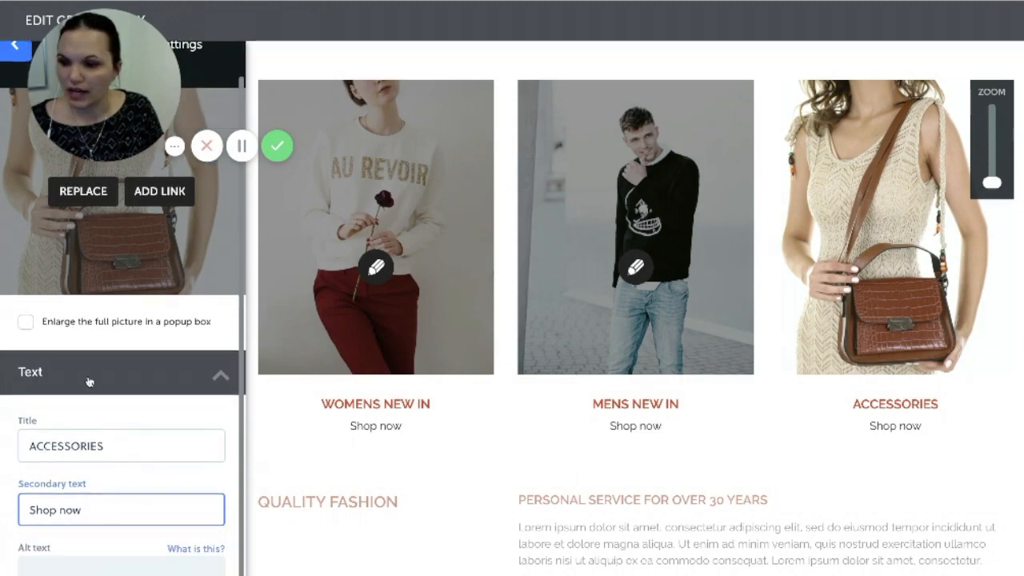
pyautogui.click(89, 382)
pyautogui.scroll(4, 119, 465)
pyautogui.moveTo(124, 85); pyautogui.dragTo(172, 538)
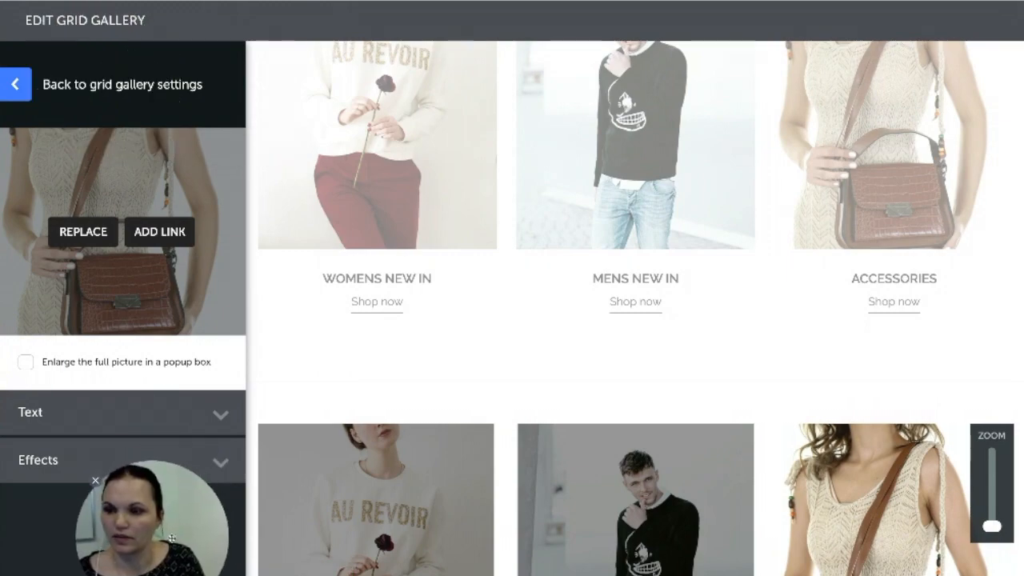
# - Return to the grid gallery's settings and change the title text colour in its text styling to black
pyautogui.click(14, 86)
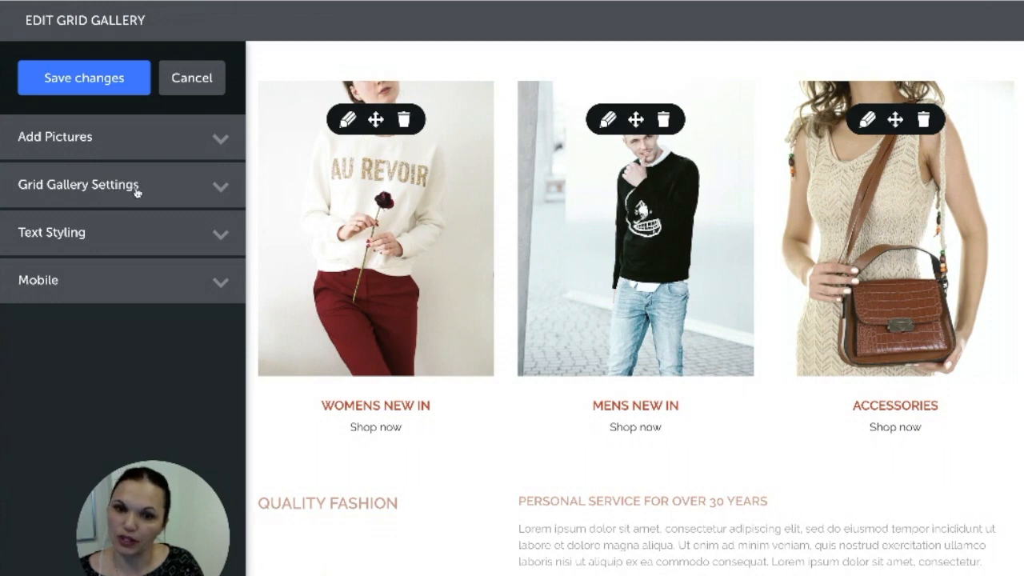
pyautogui.click(120, 239)
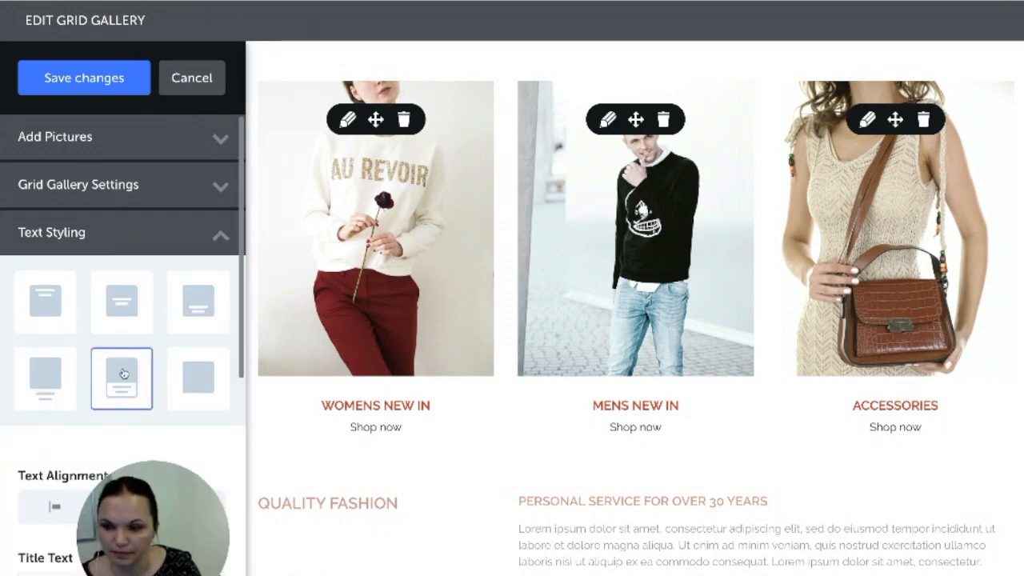
pyautogui.scroll(-4, 114, 360)
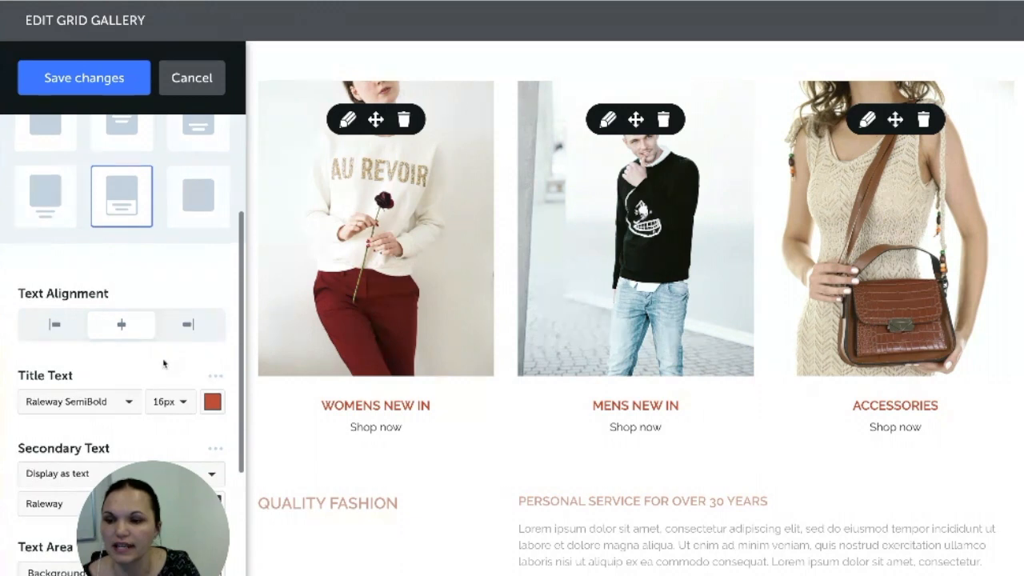
pyautogui.scroll(-2, 150, 351)
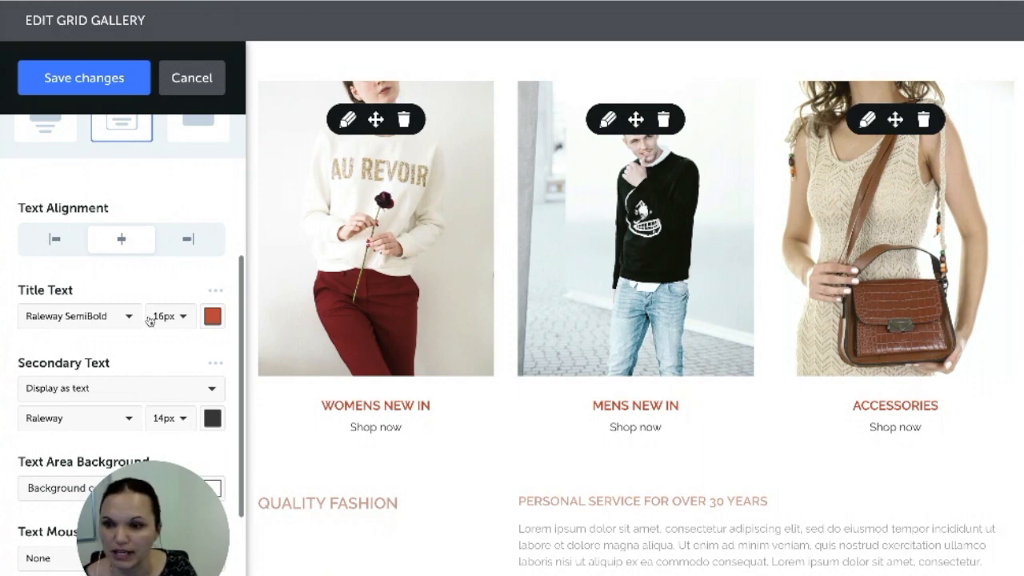
pyautogui.click(213, 319)
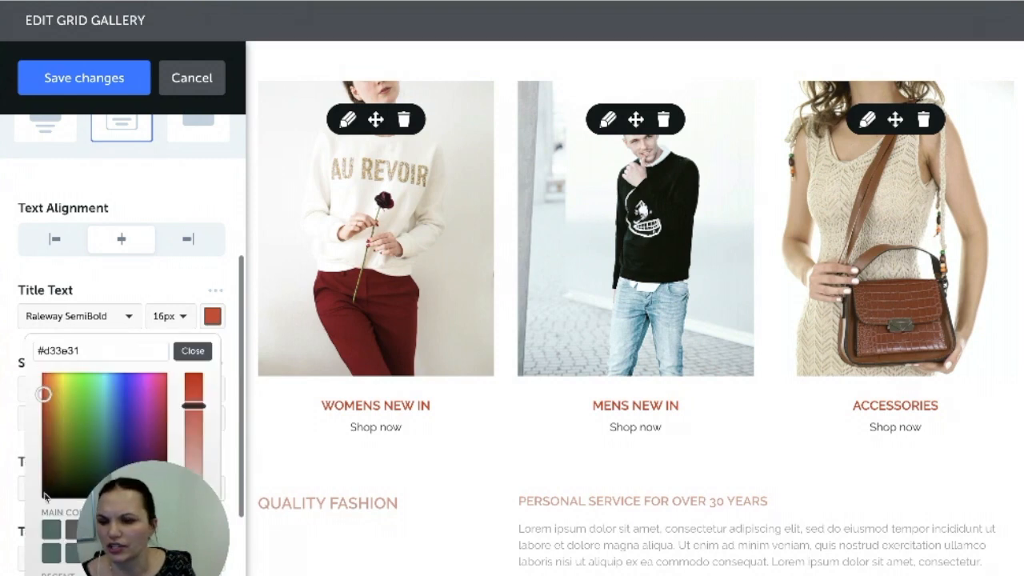
pyautogui.click(45, 494)
pyautogui.click(193, 350)
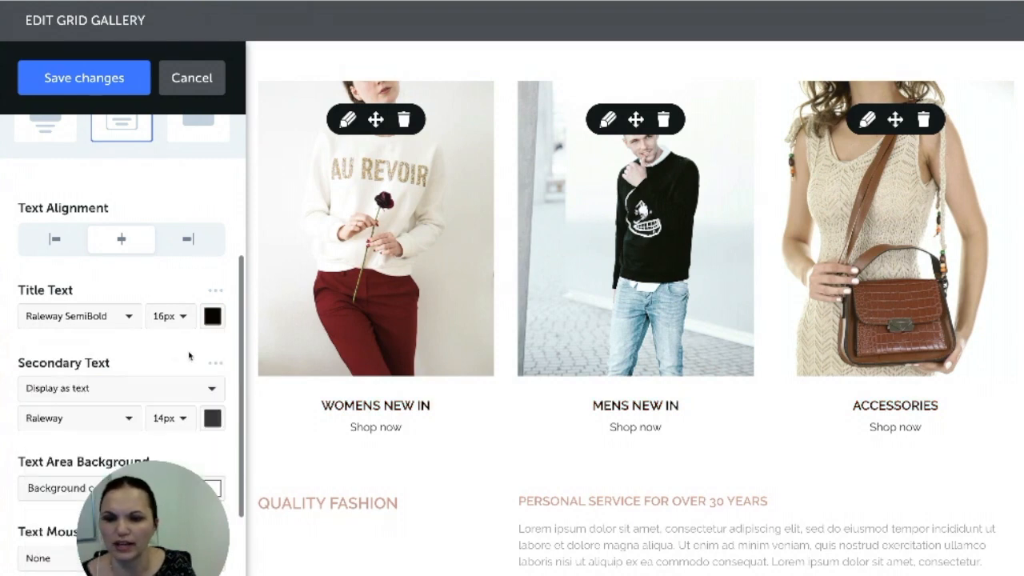
# - Set the gallery's secondary text to display as underlined
pyautogui.scroll(-3, 153, 373)
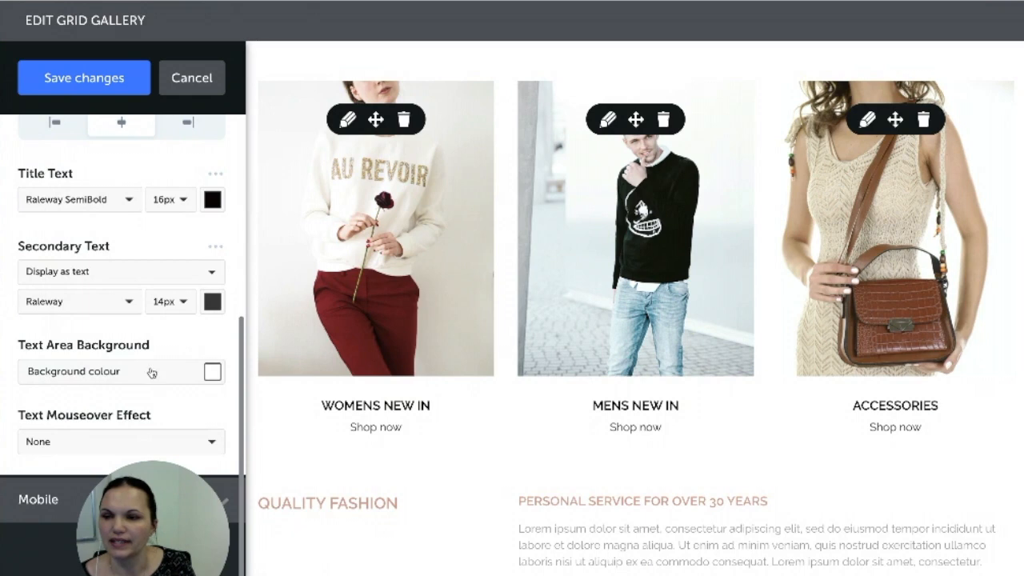
pyautogui.scroll(3, 153, 370)
pyautogui.scroll(-1, 150, 369)
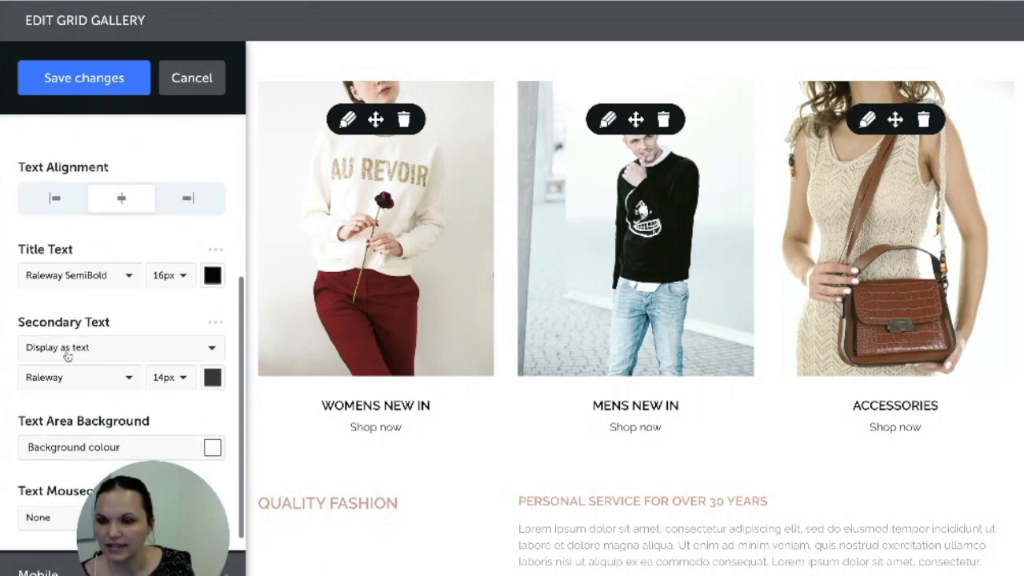
pyautogui.click(140, 350)
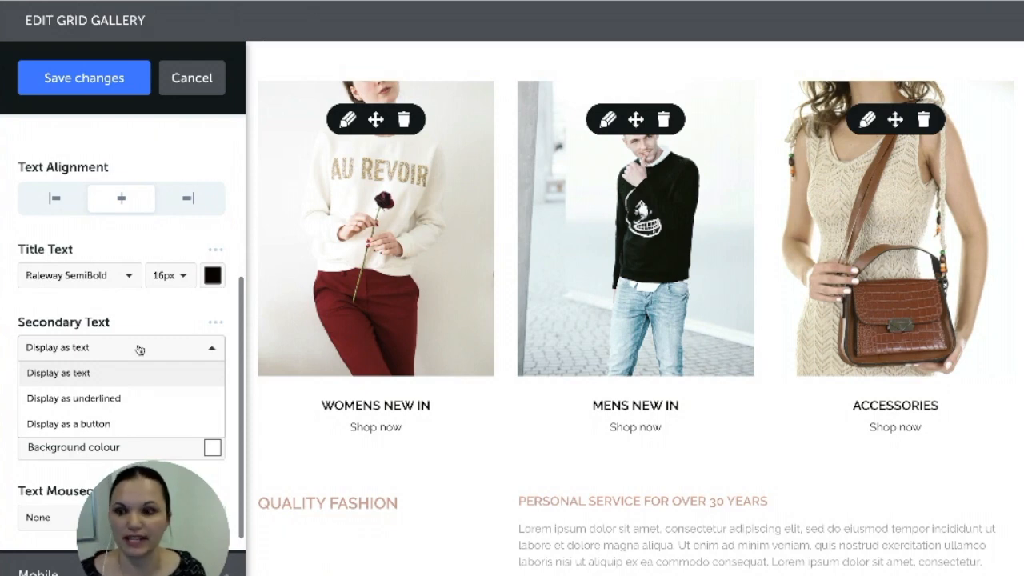
pyautogui.scroll(-1, 128, 387)
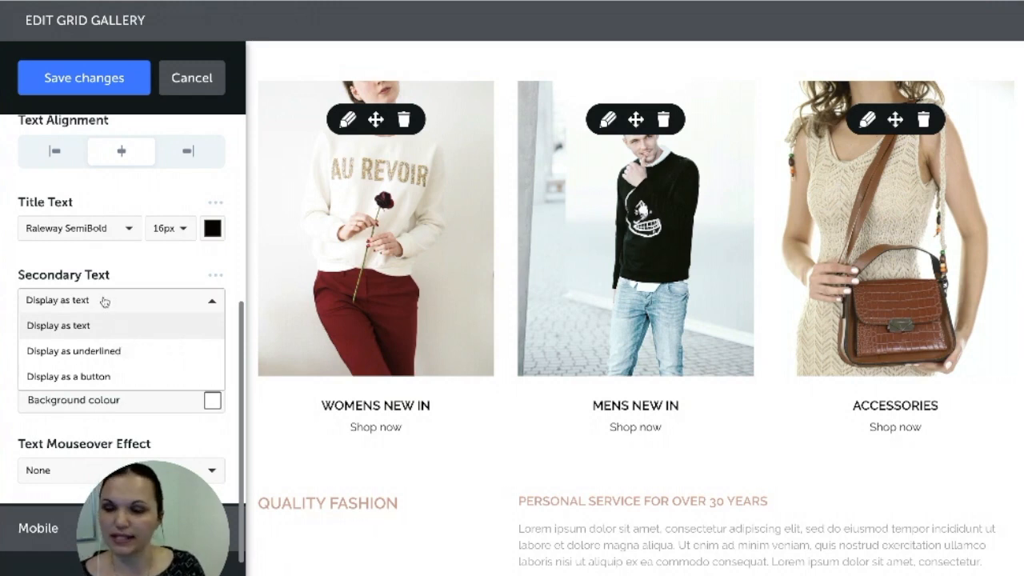
pyautogui.click(104, 352)
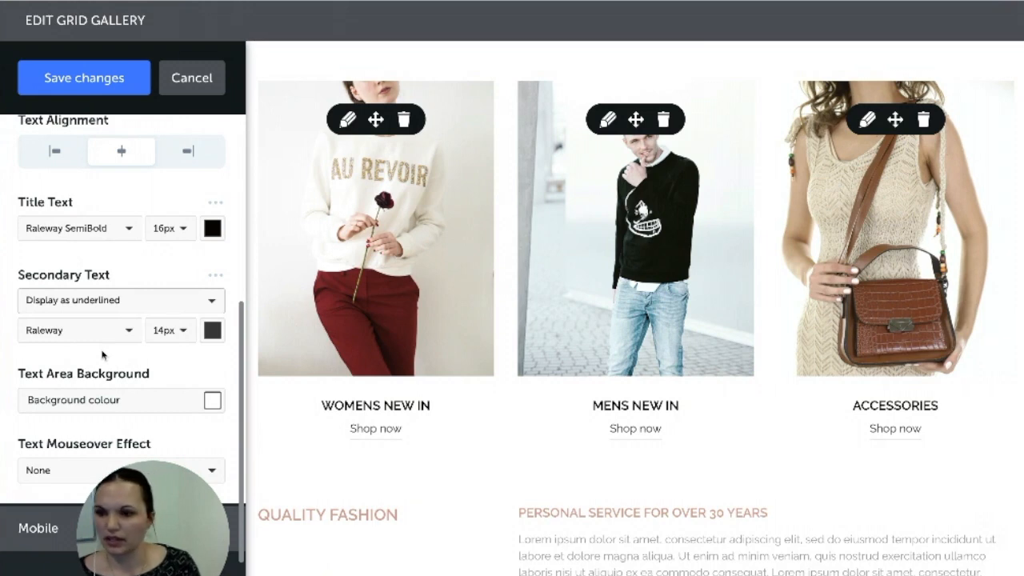
# - Try displaying the gallery's secondary text as a button and switch it back to underlined
pyautogui.click(83, 299)
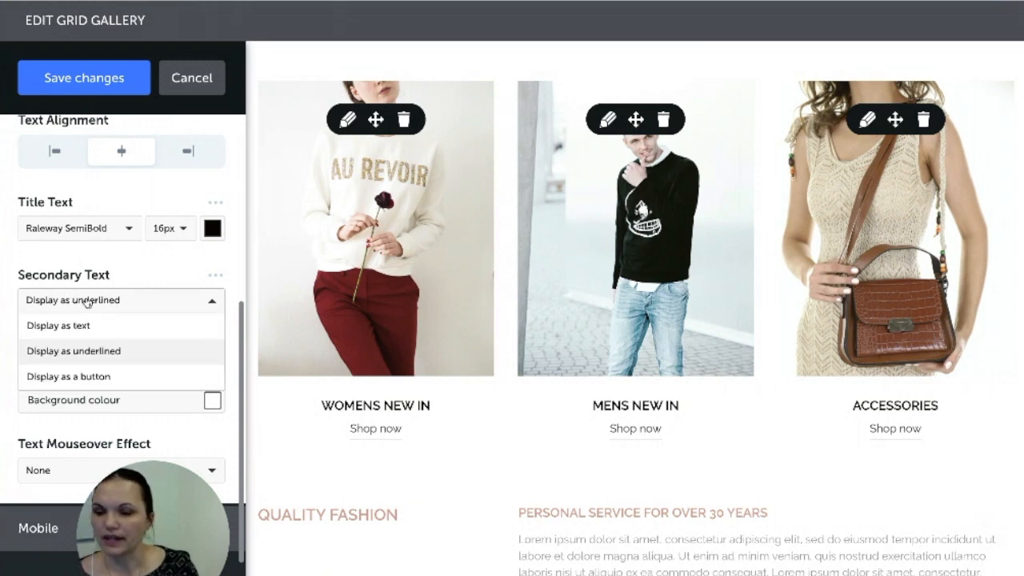
pyautogui.click(77, 377)
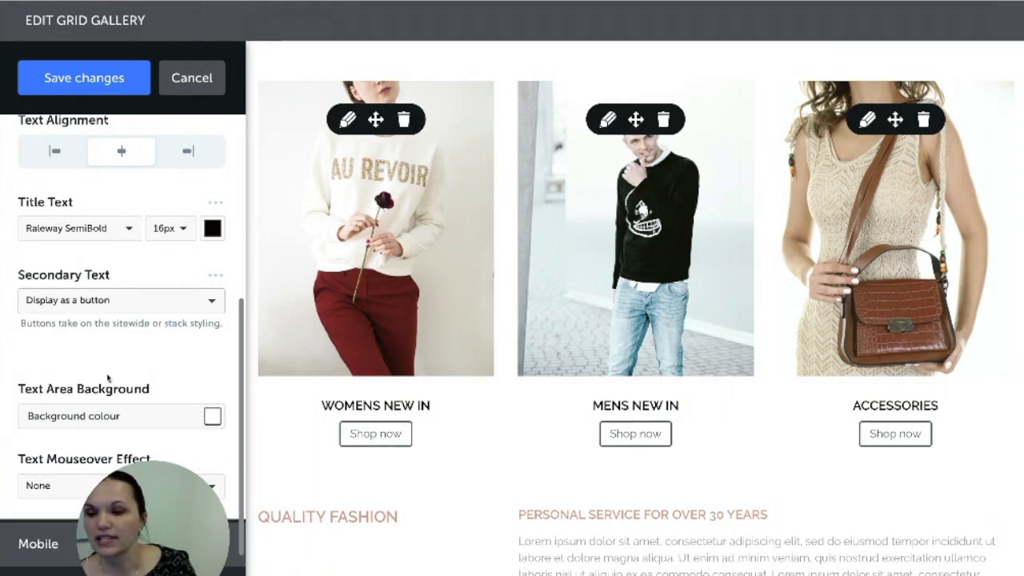
pyautogui.click(98, 307)
pyautogui.click(103, 352)
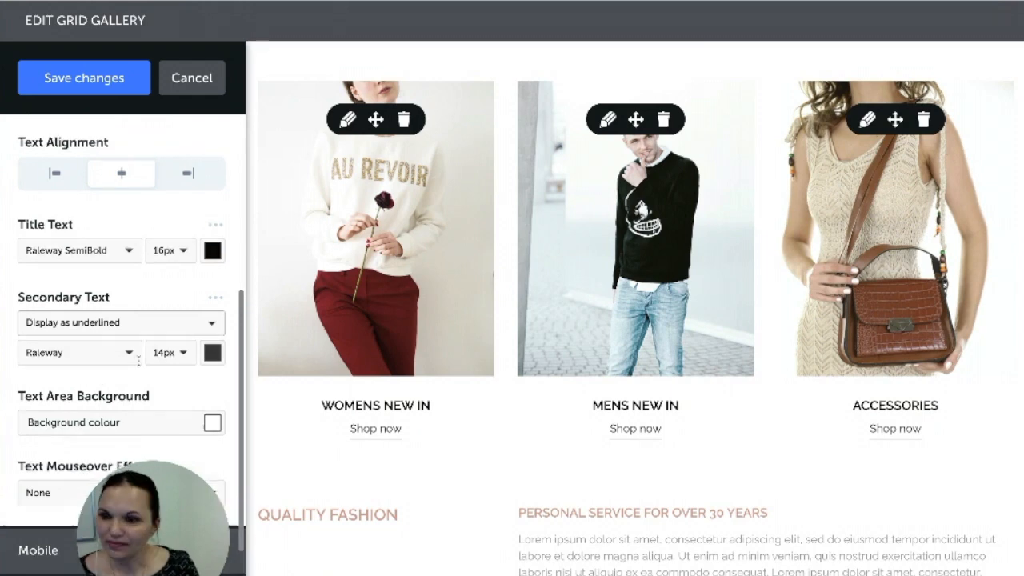
# - Open the grid gallery's mobile settings and set the number of columns to 1
pyautogui.scroll(-2, 104, 384)
pyautogui.click(119, 422)
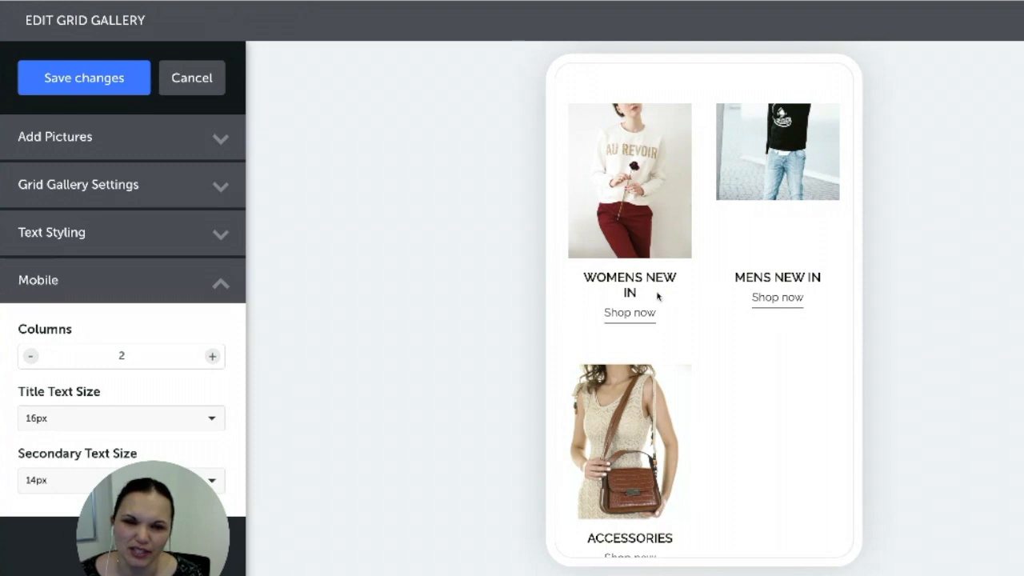
pyautogui.scroll(-1, 757, 394)
pyautogui.scroll(1, 758, 394)
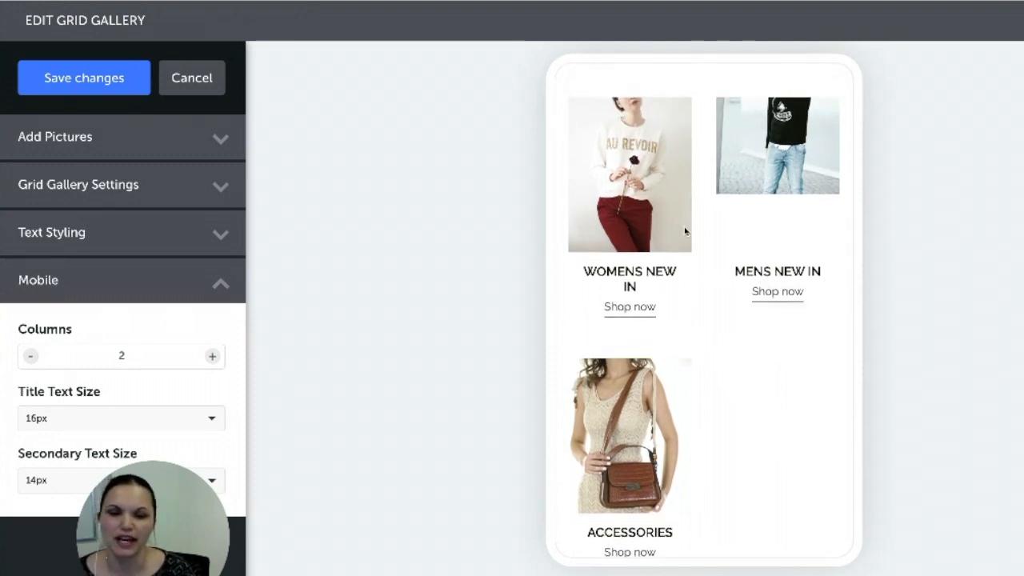
pyautogui.click(32, 357)
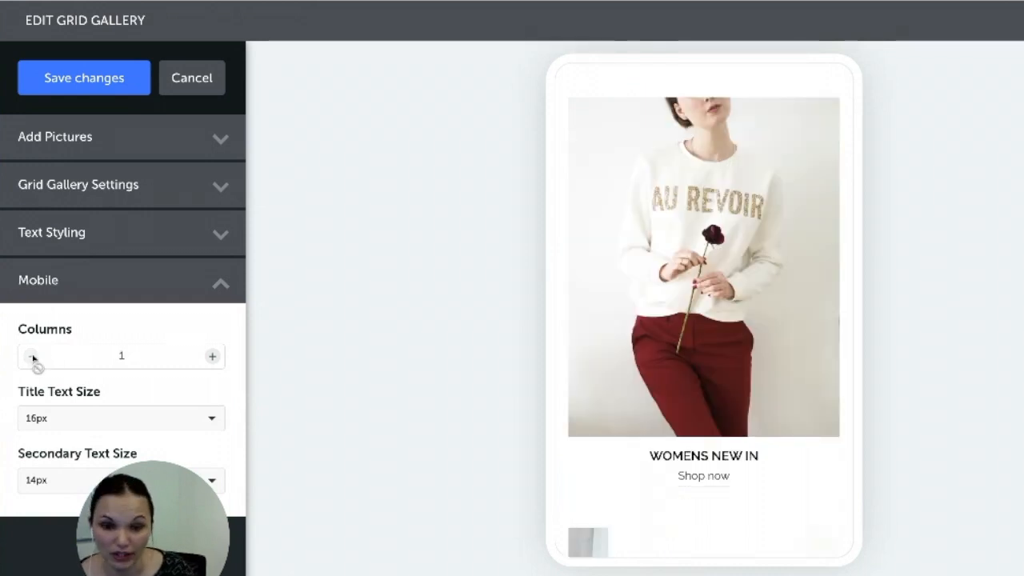
# - Check all three gallery pictures in the mobile preview and save the grid gallery's changes to the homepage
pyautogui.scroll(-5, 656, 336)
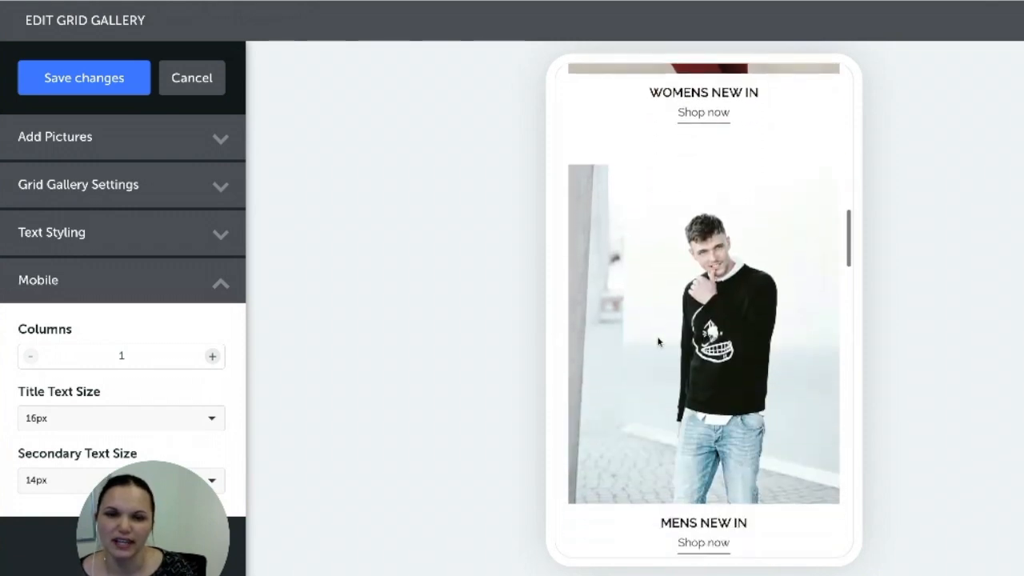
pyautogui.scroll(-2, 659, 342)
pyautogui.scroll(-5, 724, 399)
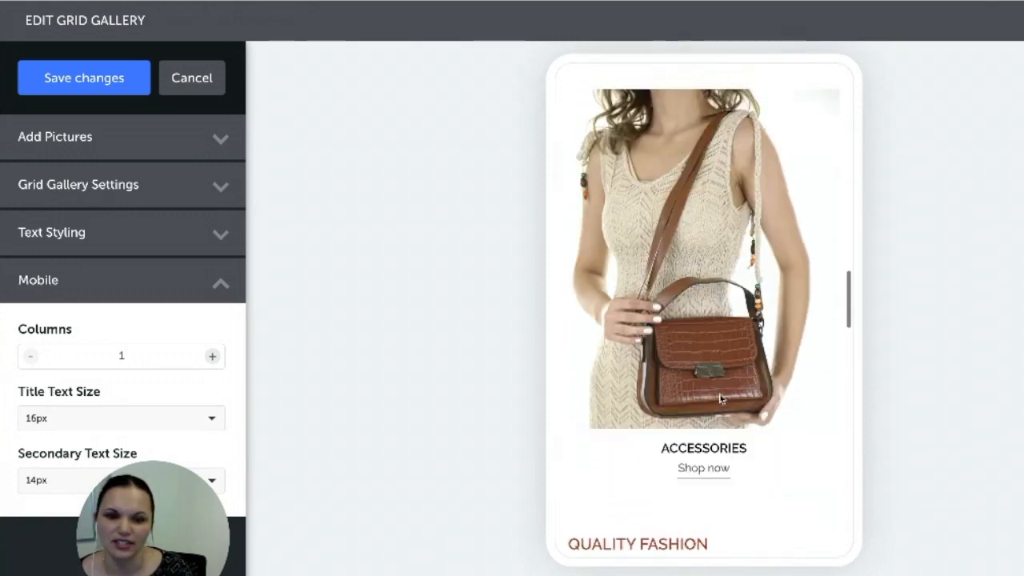
pyautogui.scroll(-2, 720, 399)
pyautogui.scroll(4, 720, 398)
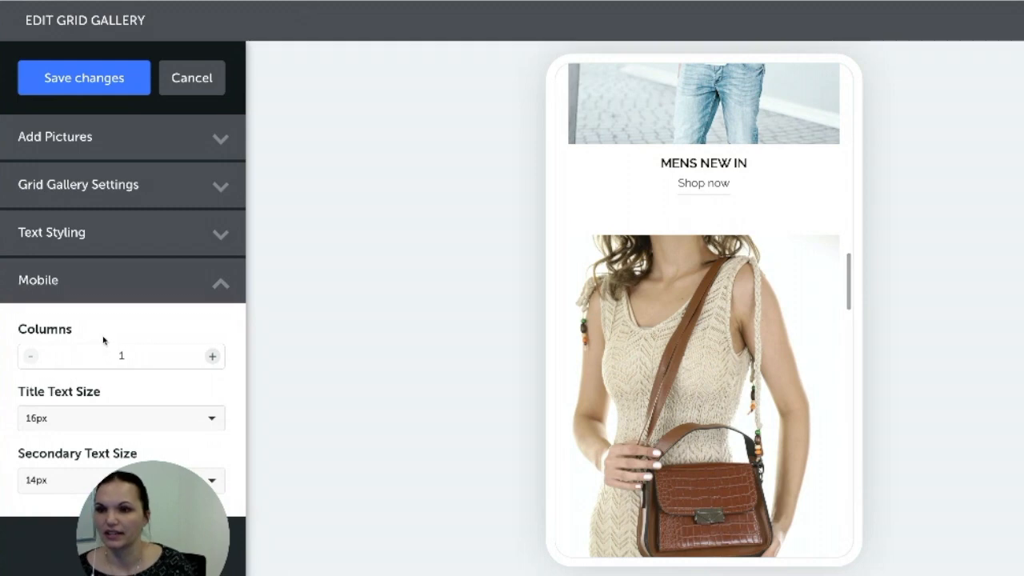
pyautogui.click(101, 88)
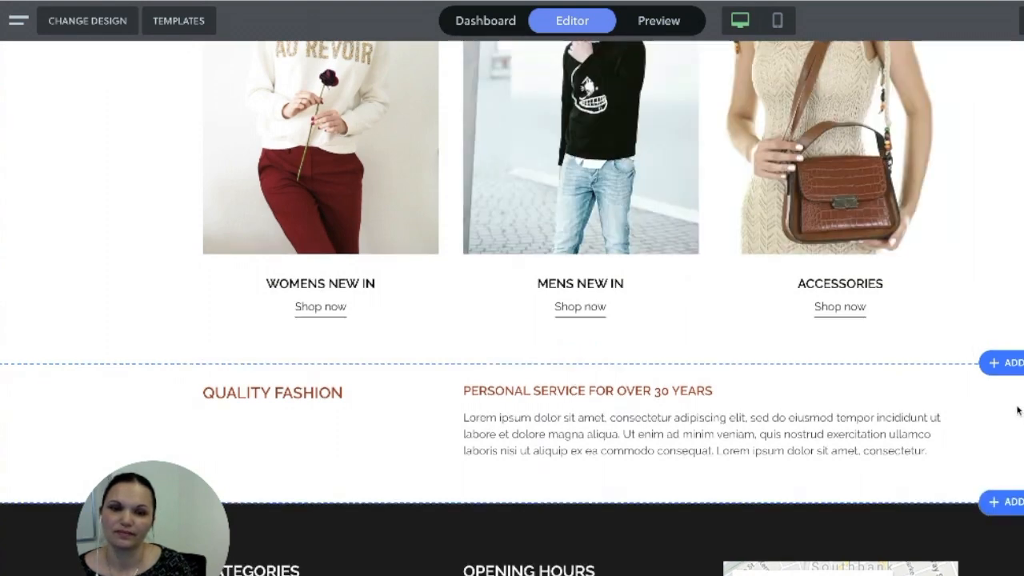
pyautogui.scroll(3, 1016, 411)
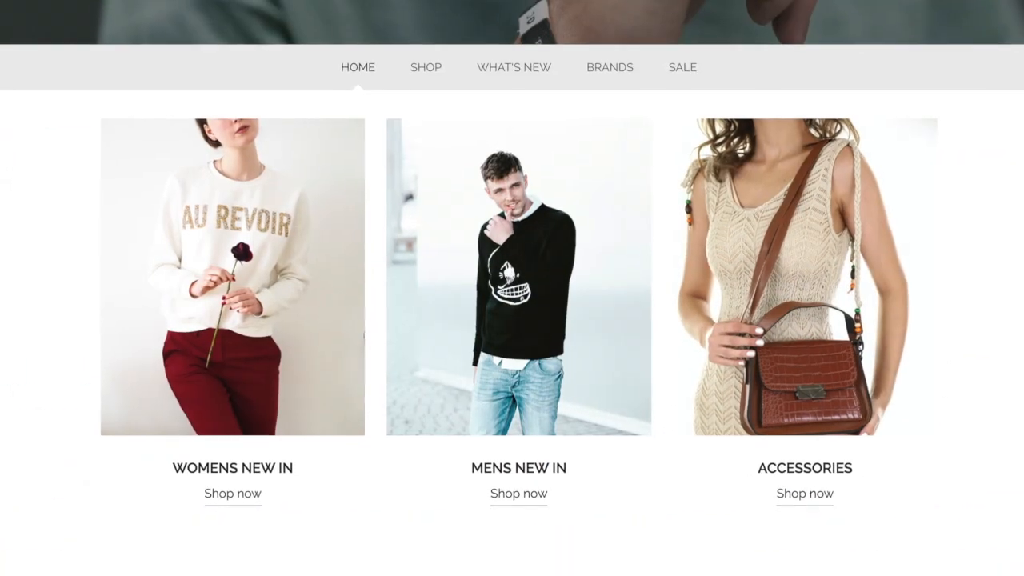